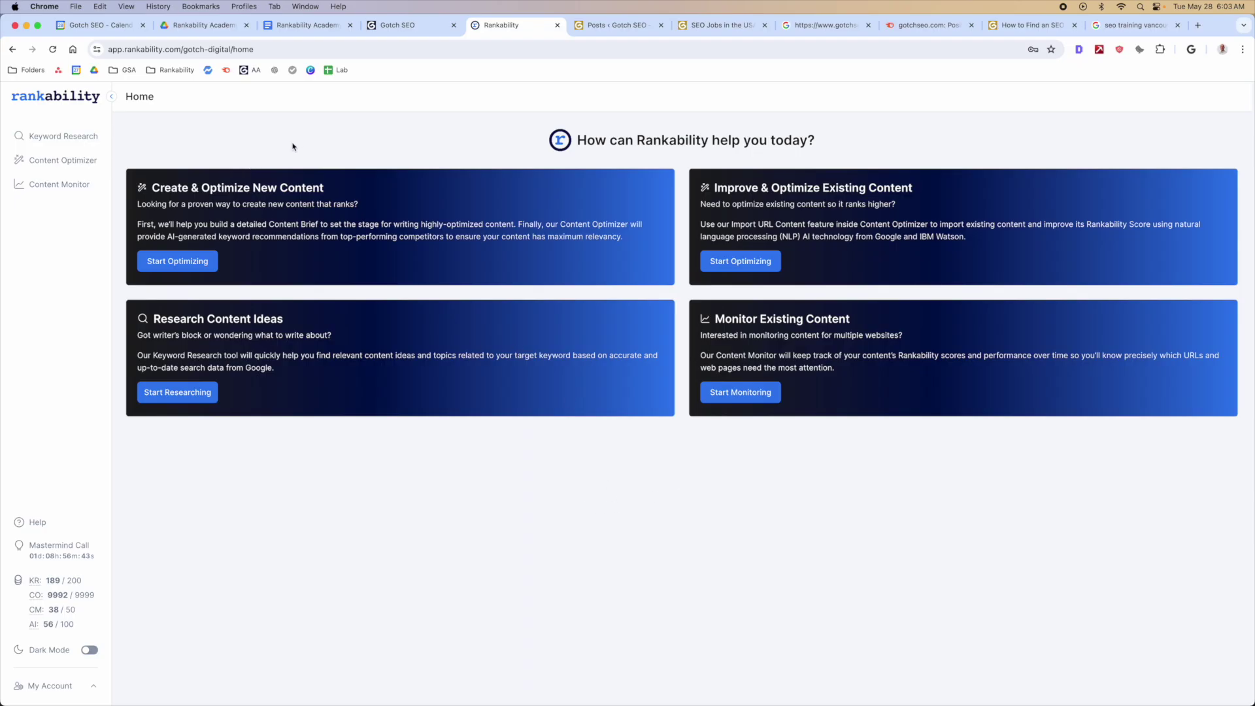
Open Content Optimizer from the left sidebar to list the recent optimizers.
{"action": "left_click", "coordinate": [68, 163]}
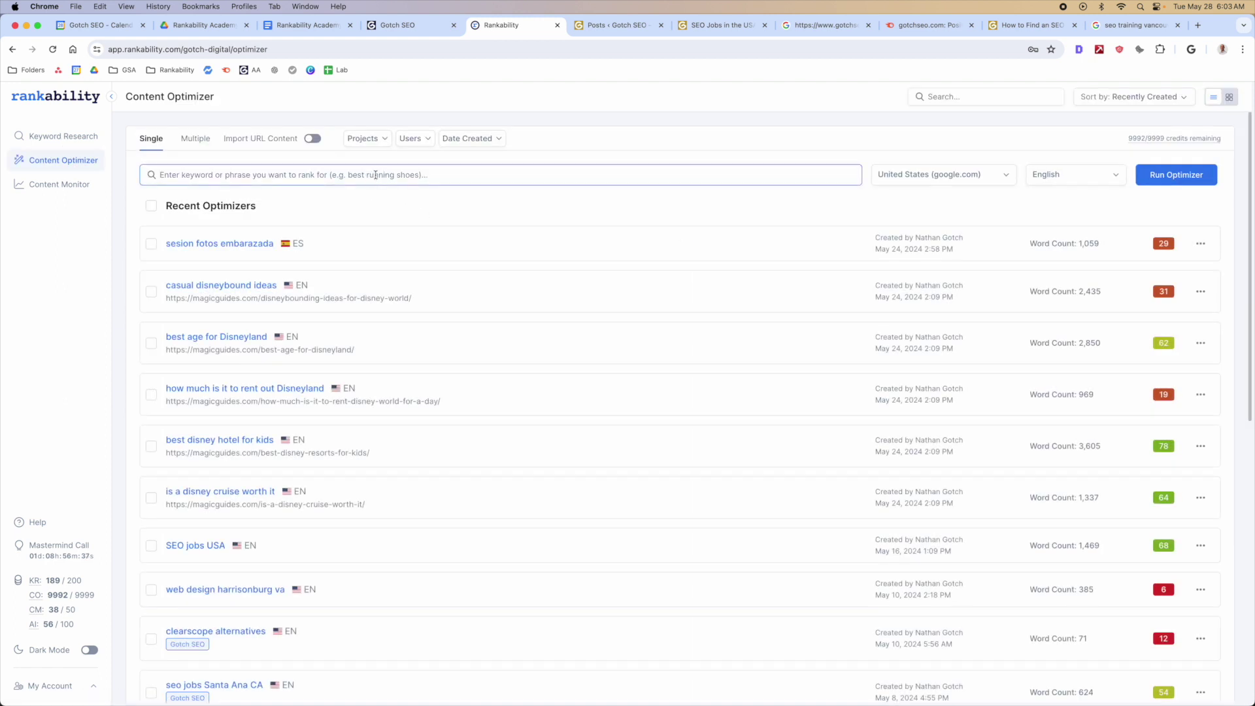
Run a new optimizer for 'seo training vancouver' with URL content import left off.
{"action": "type", "text": "seo training vancouver"}
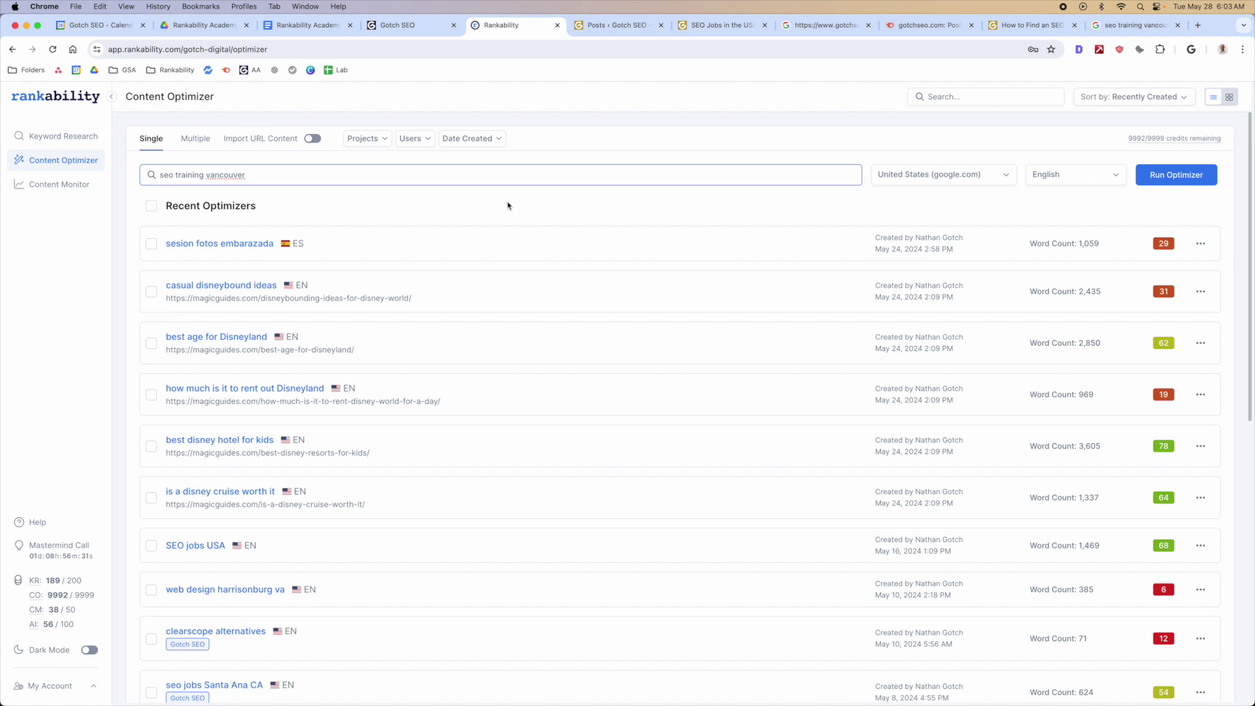
{"action": "left_click", "coordinate": [291, 144]}
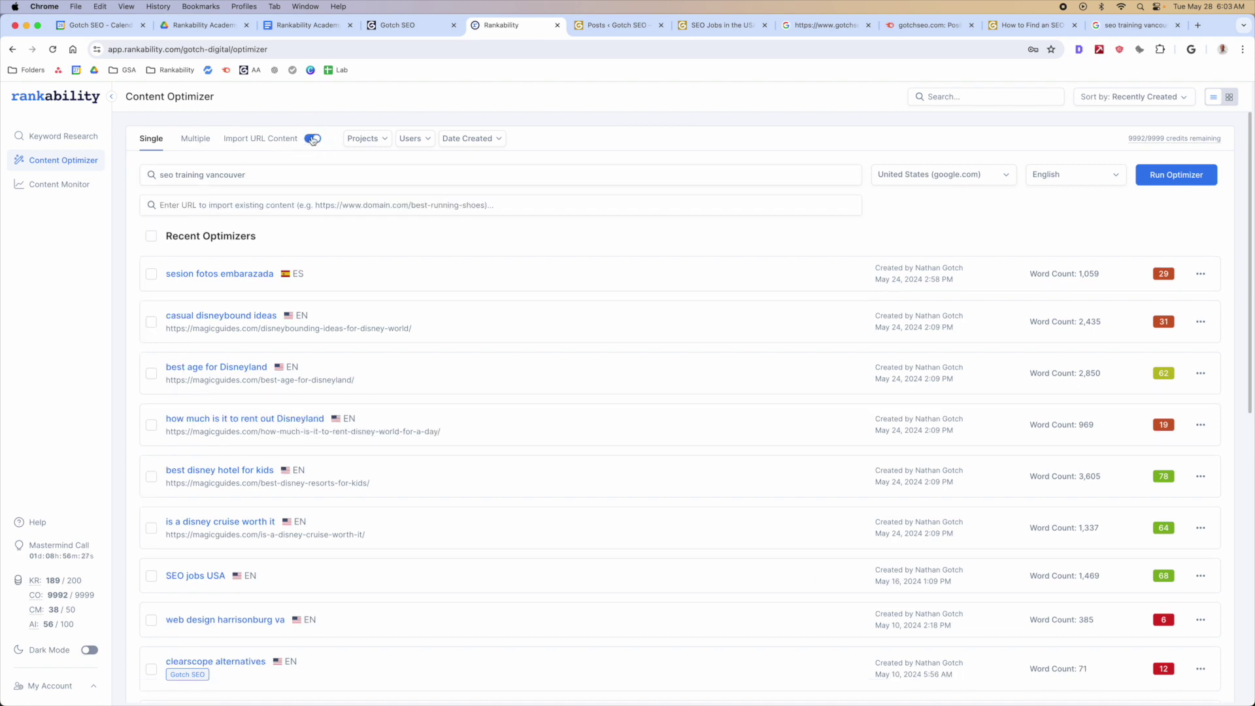
{"action": "left_click", "coordinate": [177, 205]}
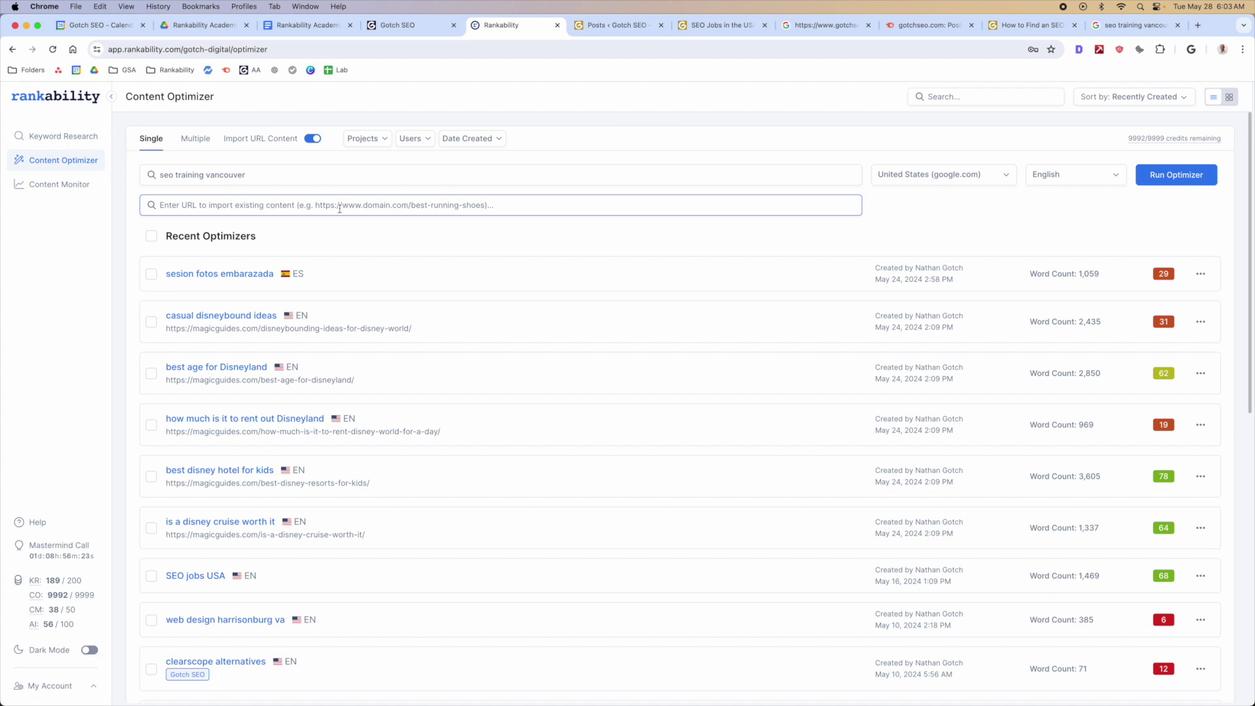
{"action": "left_click", "coordinate": [313, 139]}
{"action": "left_click", "coordinate": [190, 175]}
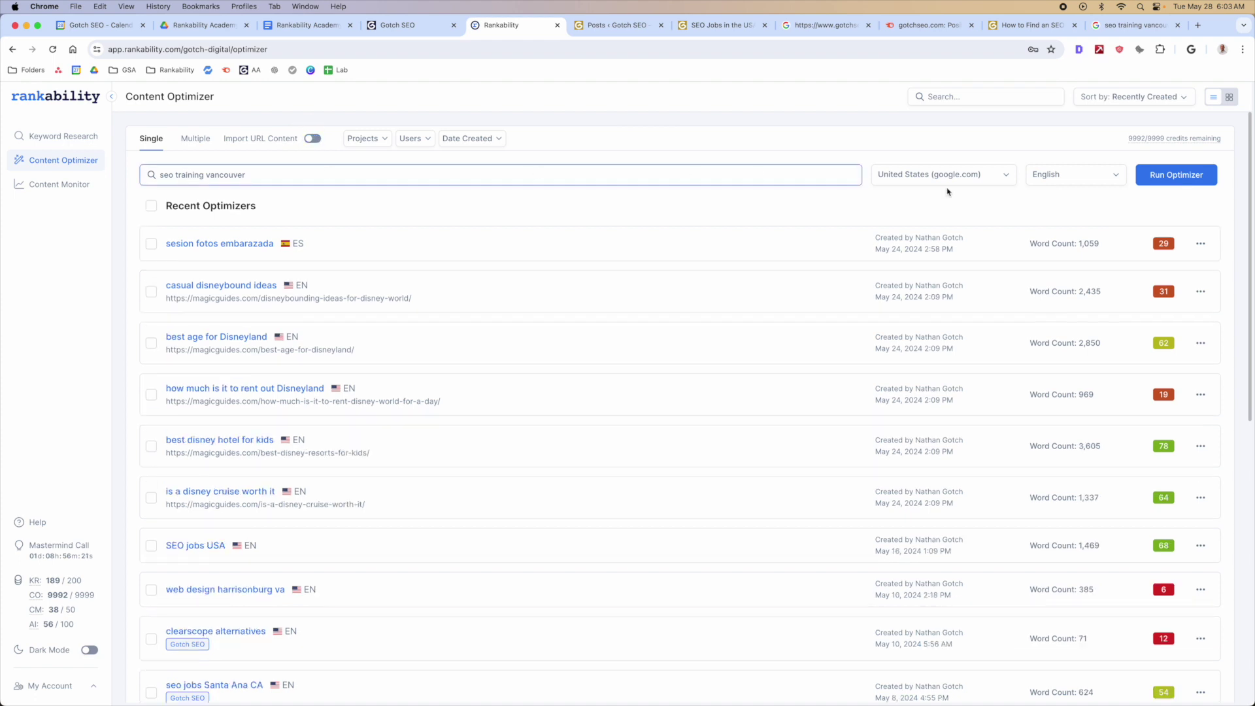
{"action": "left_click", "coordinate": [1176, 176]}
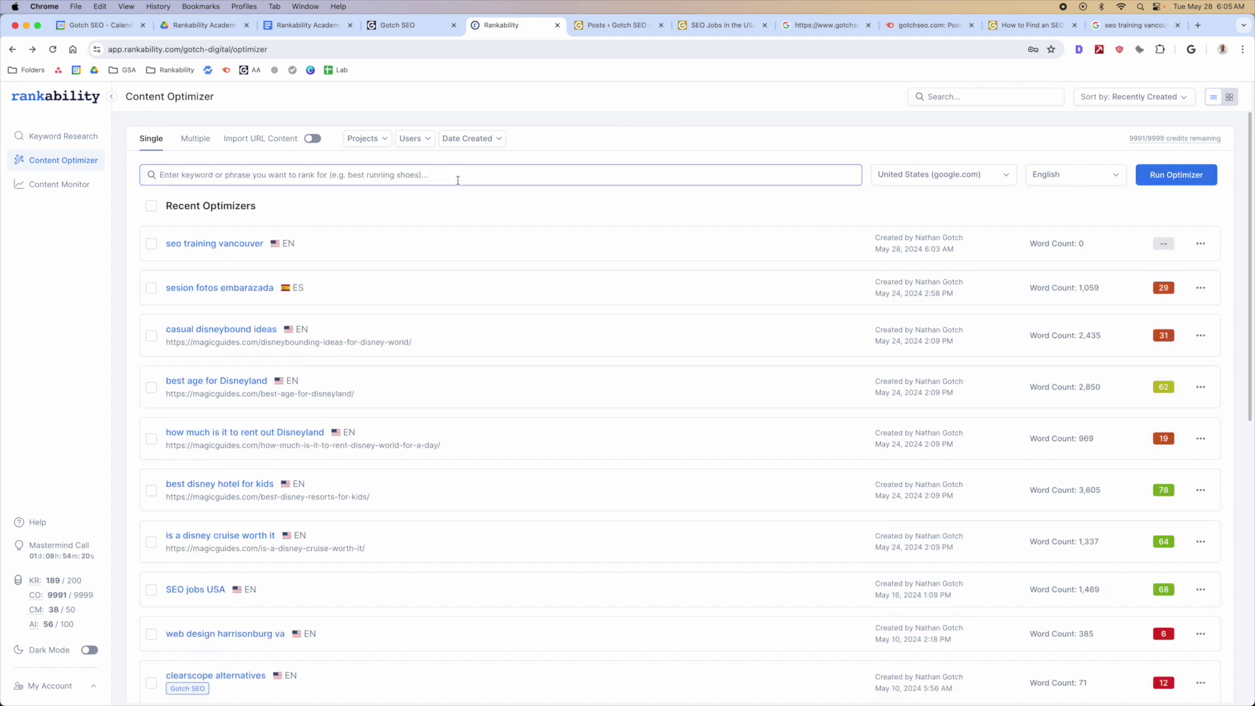
Open the 'seo training vancouver' optimizer and look over its competitor list.
{"action": "left_click", "coordinate": [229, 243]}
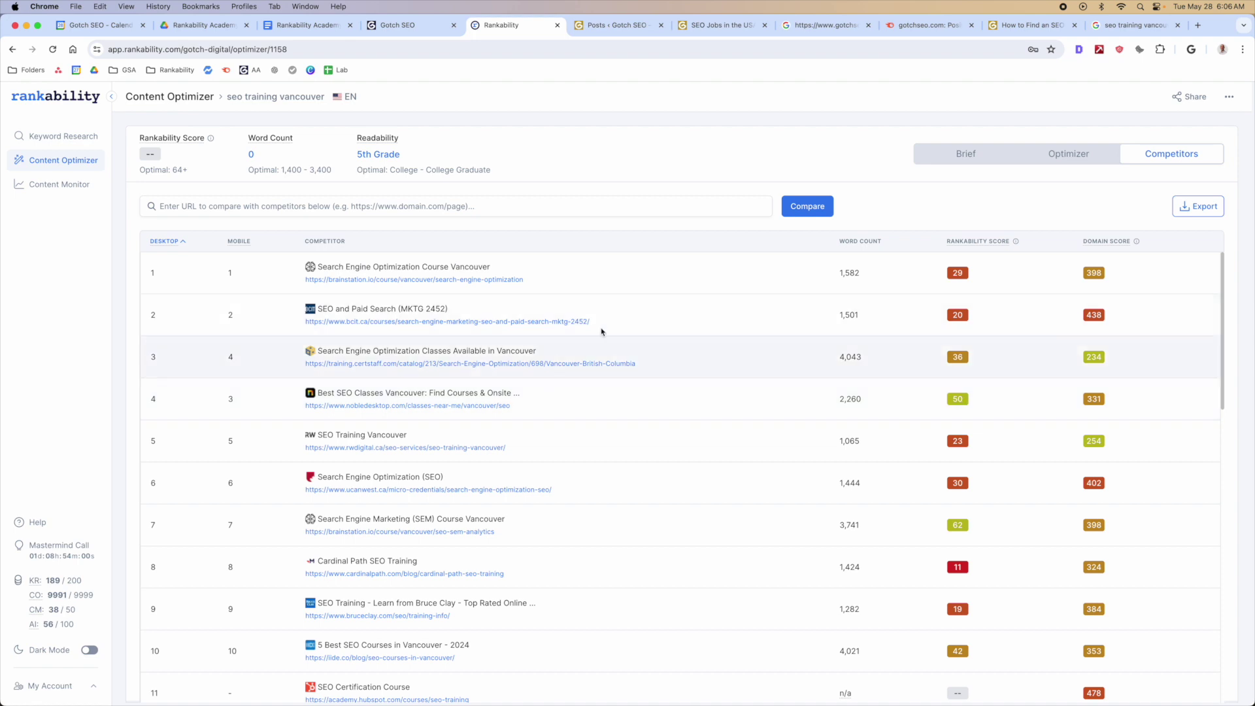
{"action": "scroll", "coordinate": [647, 437], "scroll_direction": "down", "scroll_amount": 1}
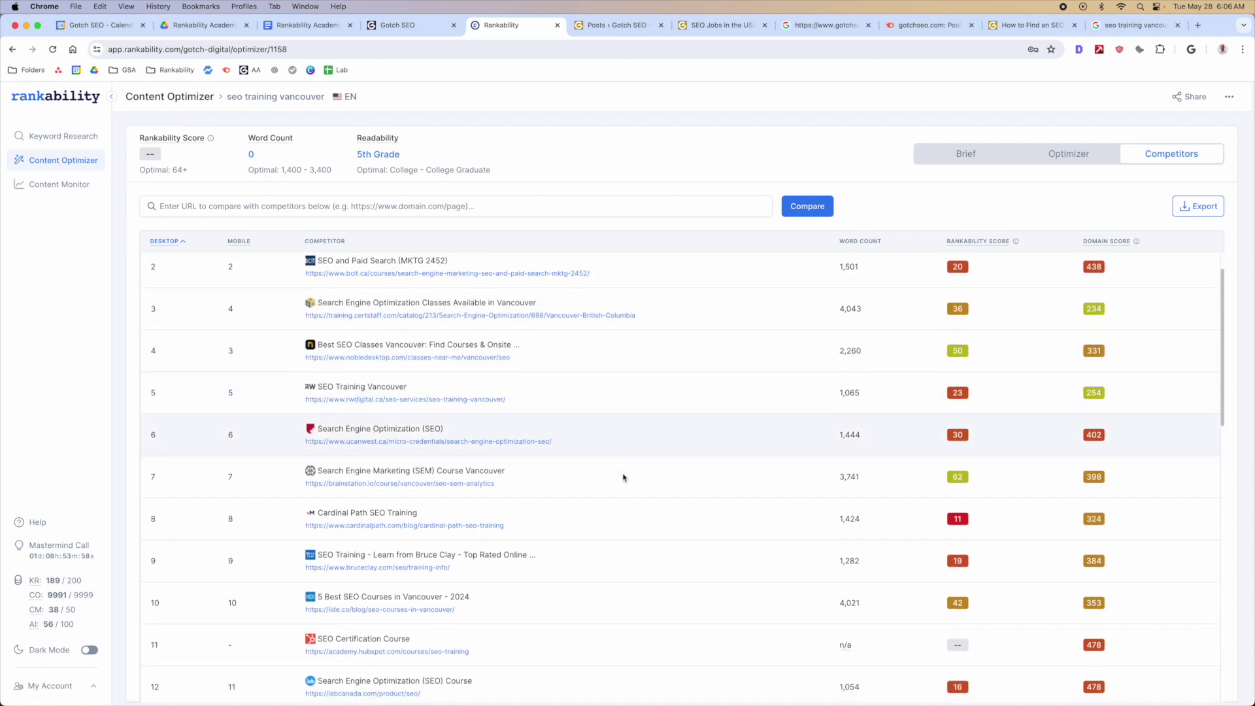
{"action": "scroll", "coordinate": [647, 478], "scroll_direction": "up", "scroll_amount": 1}
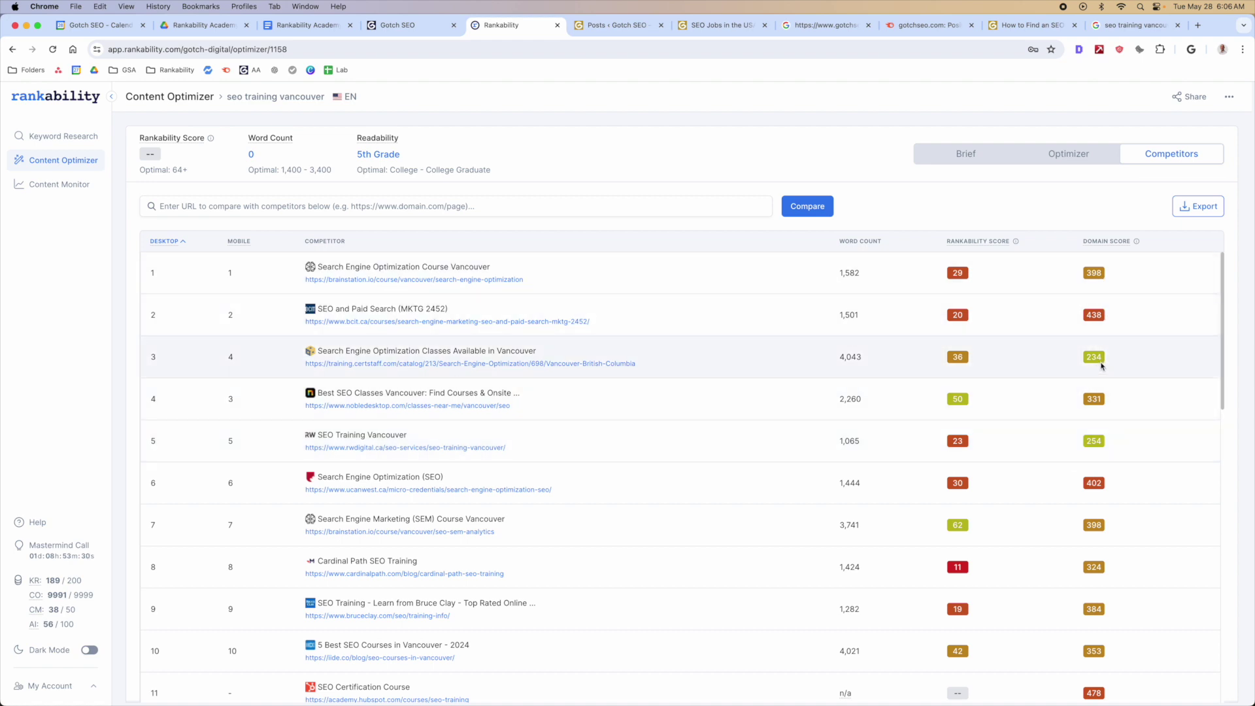
Load gotchseo.com in a new tab, copy its address, and return to Rankability.
{"action": "left_click", "coordinate": [1197, 26]}
{"action": "type", "text": "gotchseo.com"}
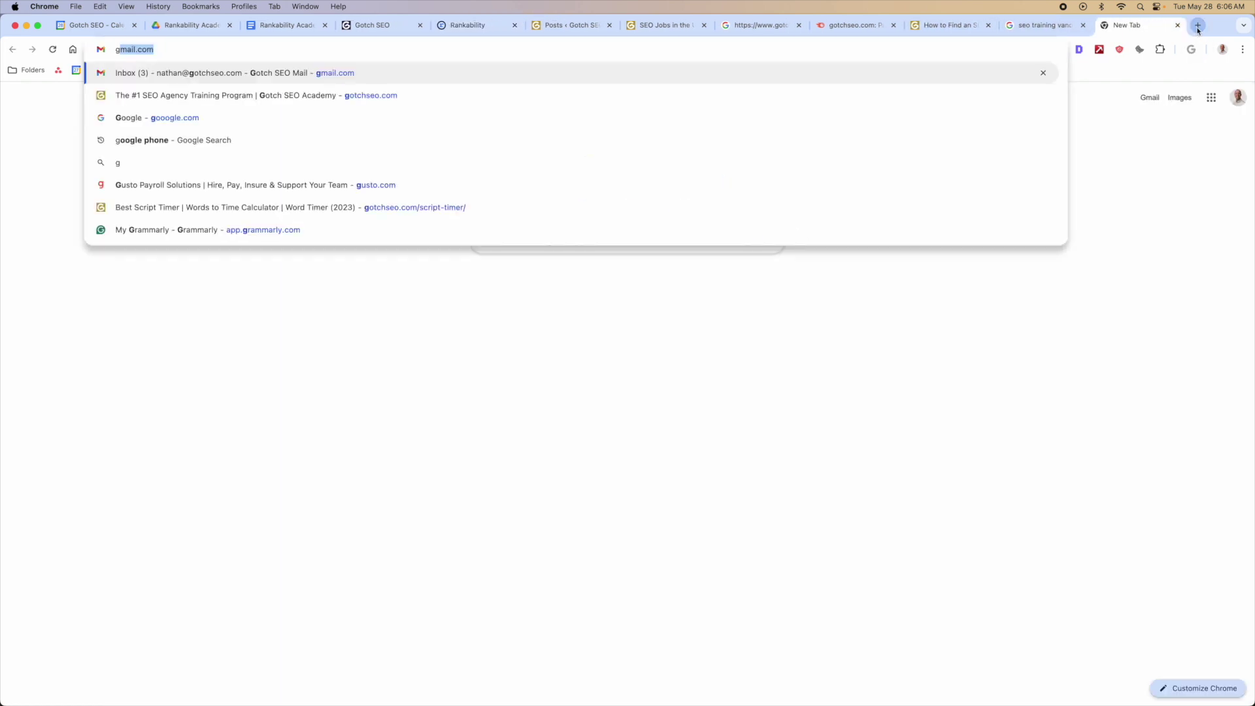
{"action": "key", "text": "Return"}
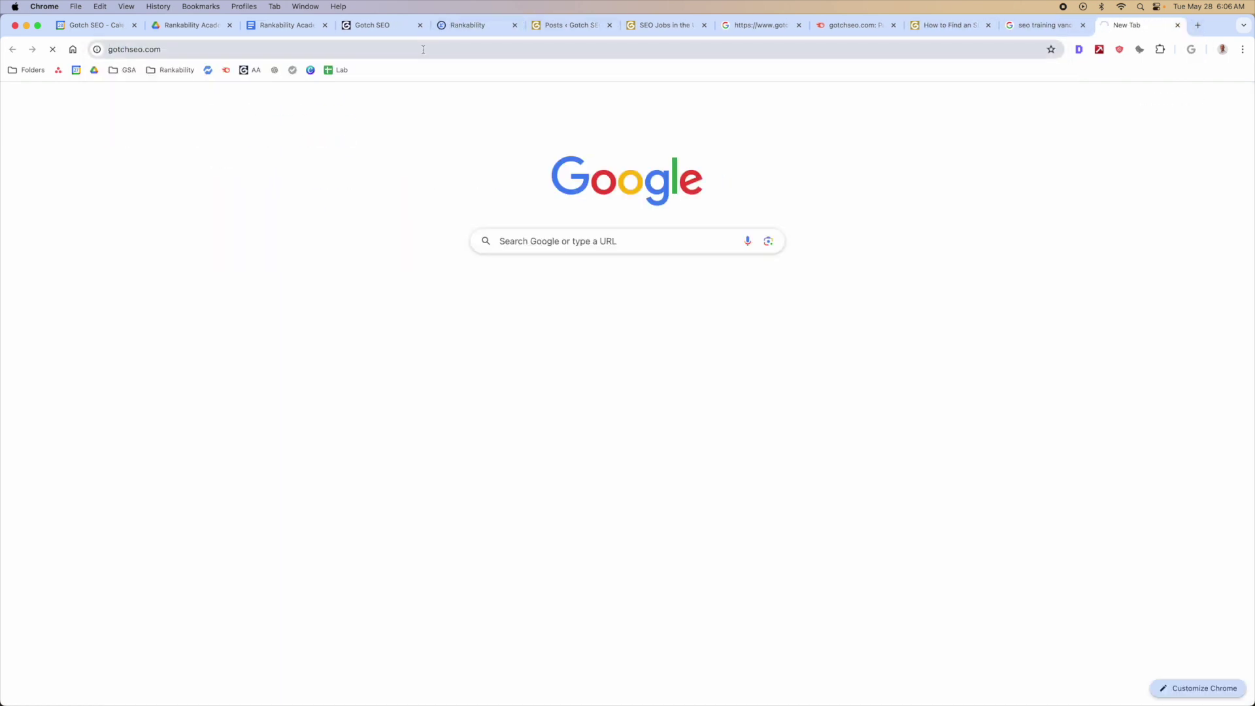
{"action": "left_click", "coordinate": [423, 52]}
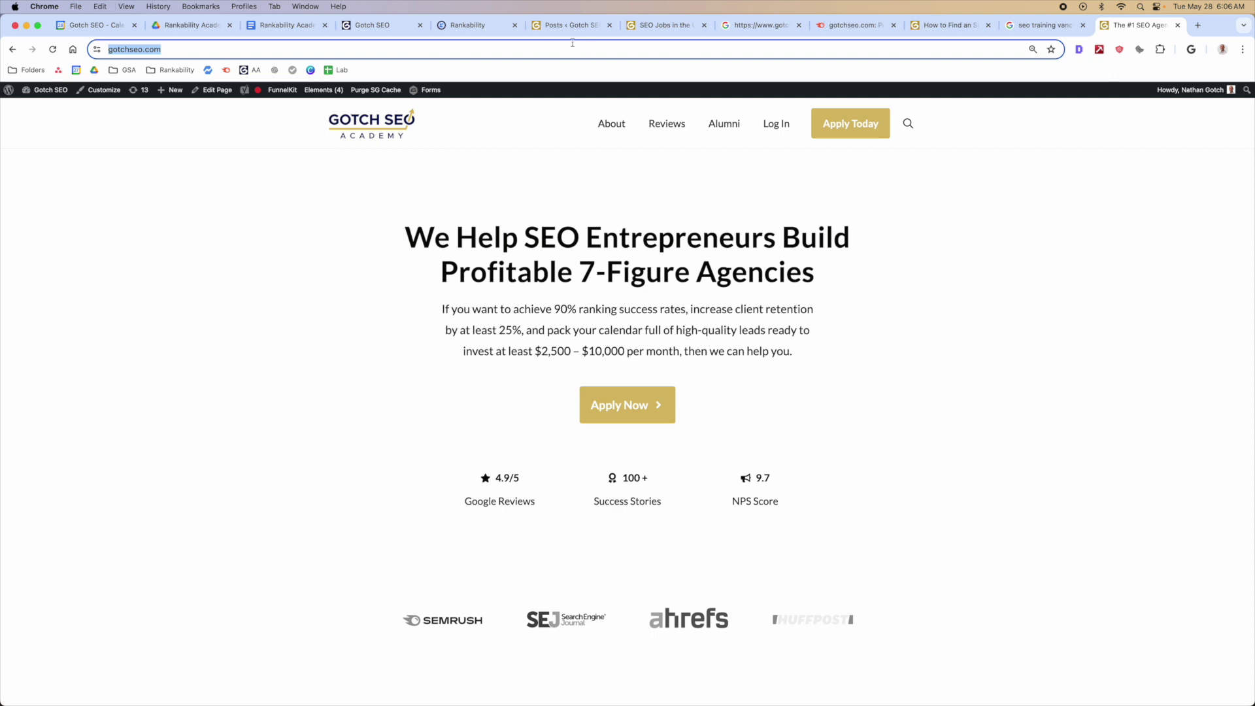
{"action": "key", "text": "cmd+c"}
{"action": "left_click", "coordinate": [467, 25]}
{"action": "left_click", "coordinate": [442, 207]}
{"action": "key", "text": "cmd+v"}
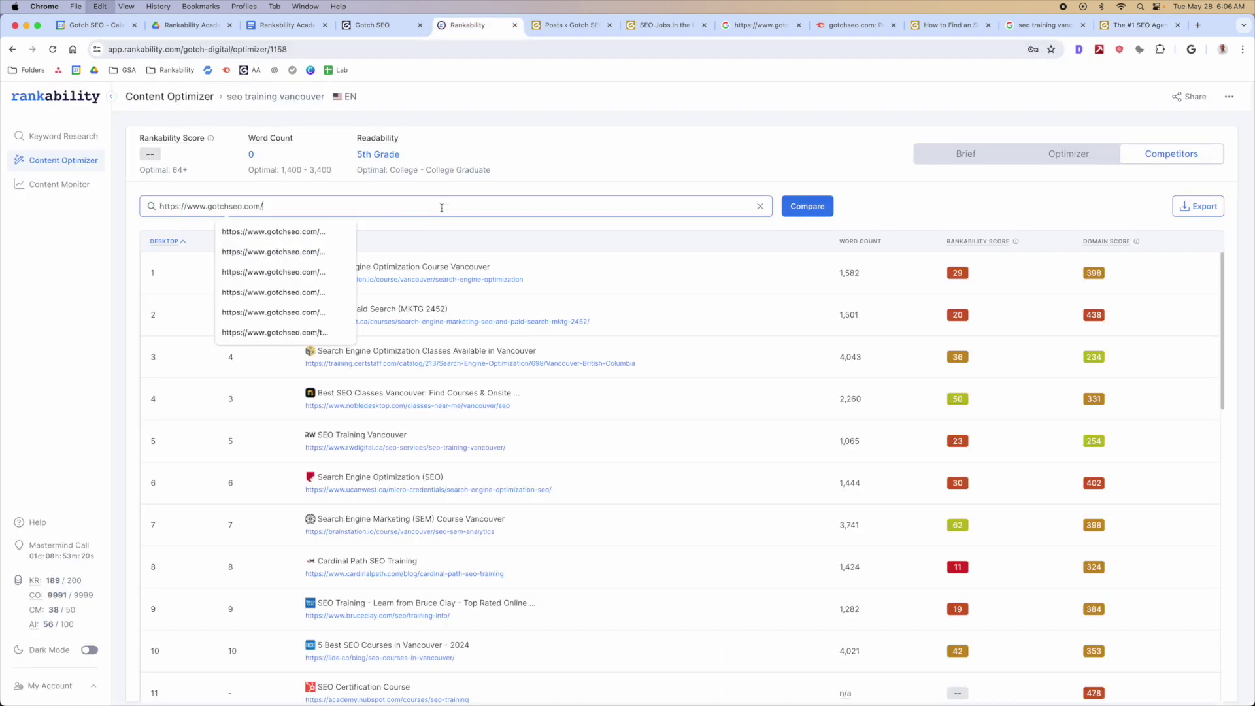
{"action": "left_click", "coordinate": [809, 206]}
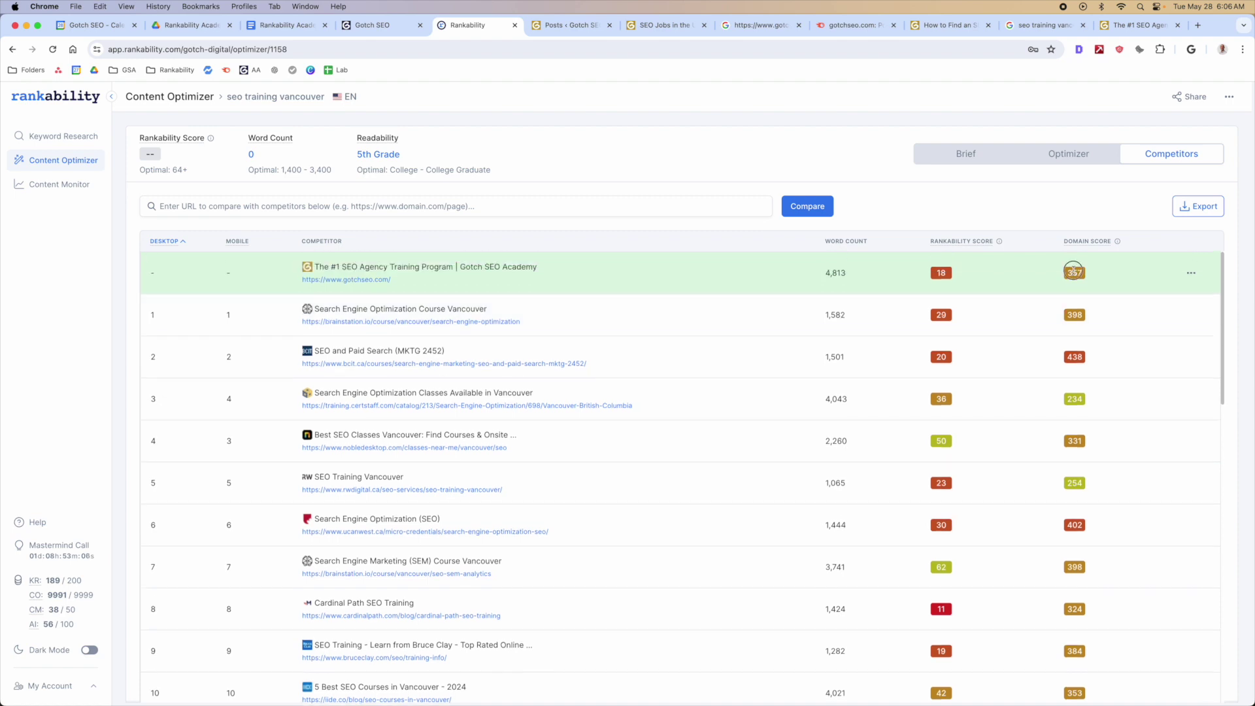
Review the domain scores, highlighting gotchseo.com's 357 and row 3's 234.
{"action": "double_click", "coordinate": [1074, 270]}
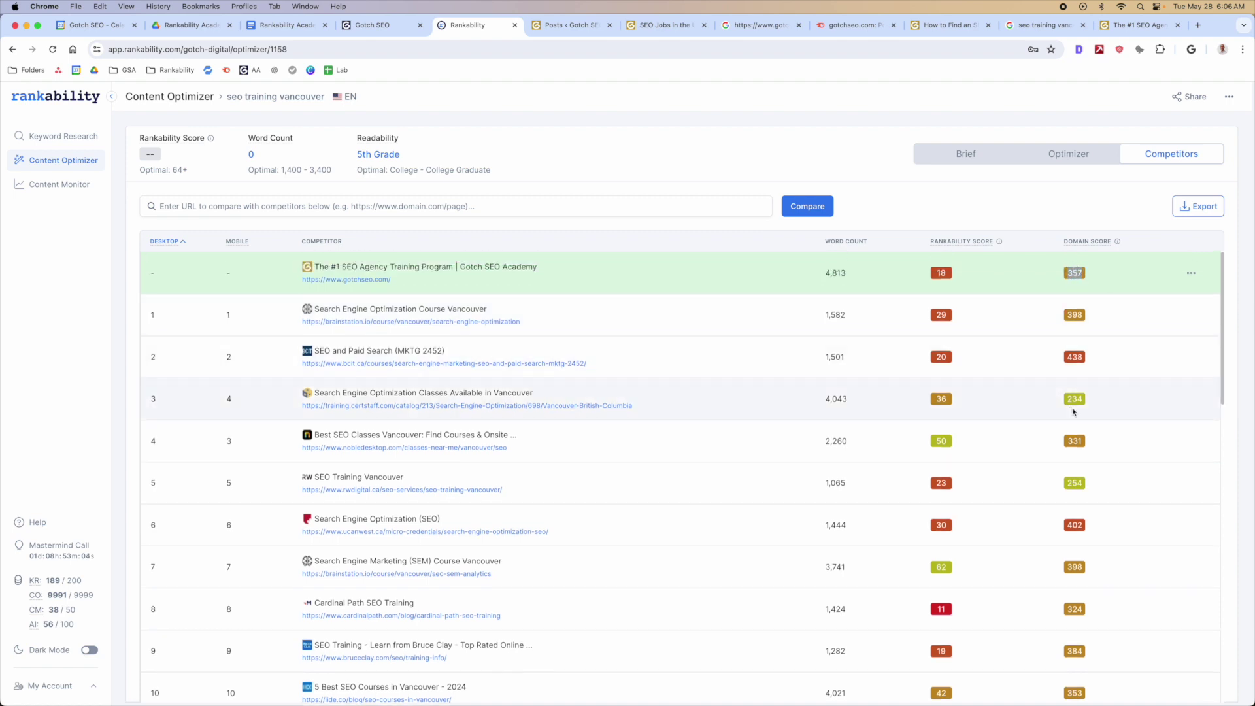
{"action": "left_click", "coordinate": [1120, 411]}
{"action": "scroll", "coordinate": [1114, 411], "scroll_direction": "down", "scroll_amount": 1}
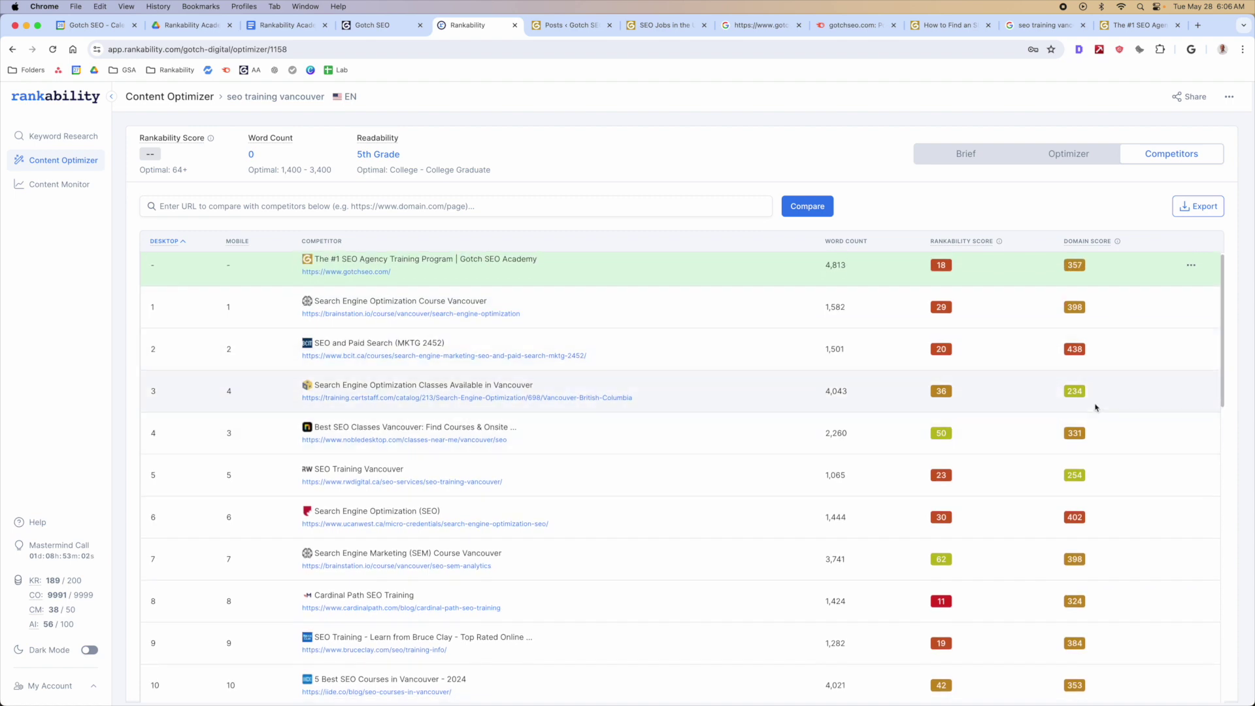
{"action": "double_click", "coordinate": [1075, 390]}
{"action": "scroll", "coordinate": [1065, 395], "scroll_direction": "up", "scroll_amount": 1}
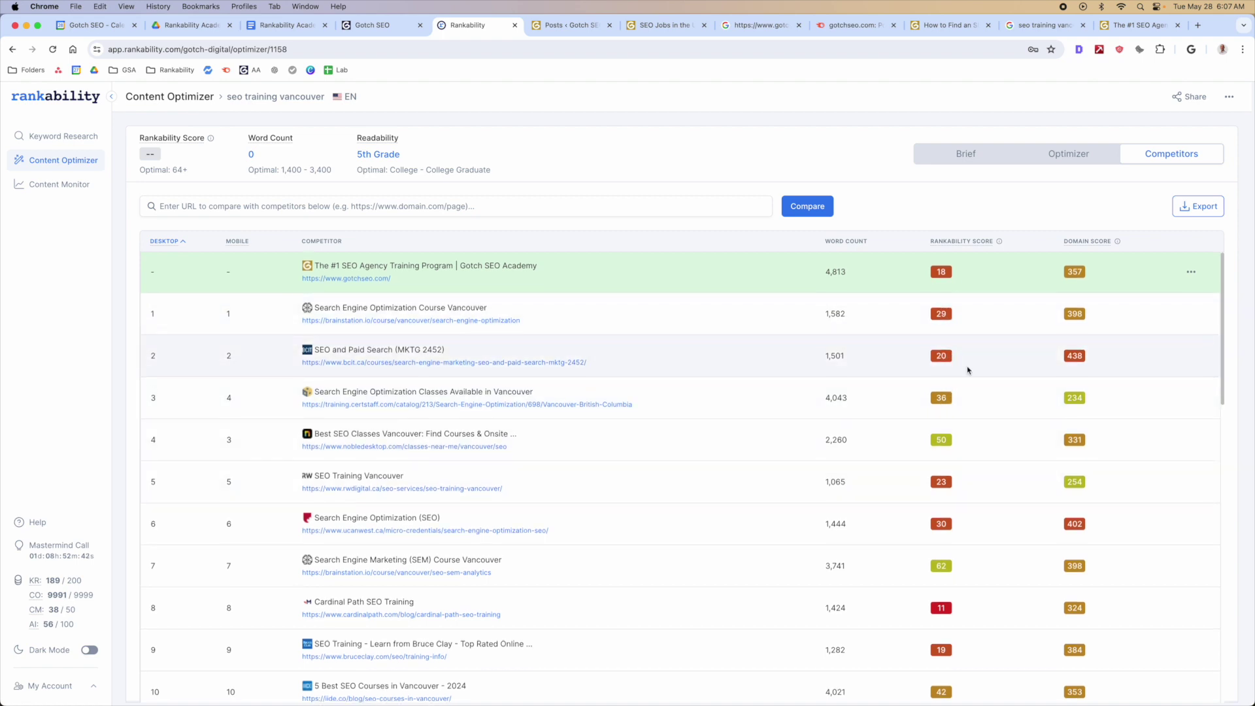
{"action": "scroll", "coordinate": [963, 371], "scroll_direction": "down", "scroll_amount": 1}
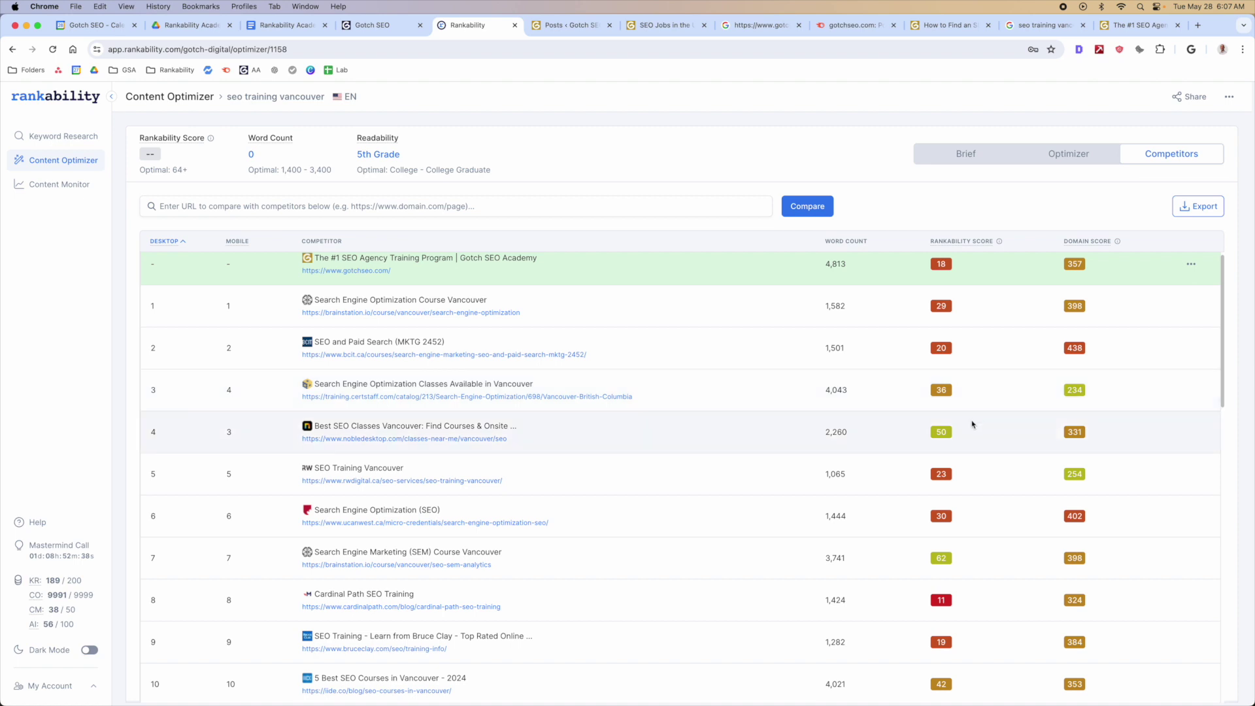
{"action": "scroll", "coordinate": [1025, 516], "scroll_direction": "up", "scroll_amount": 1}
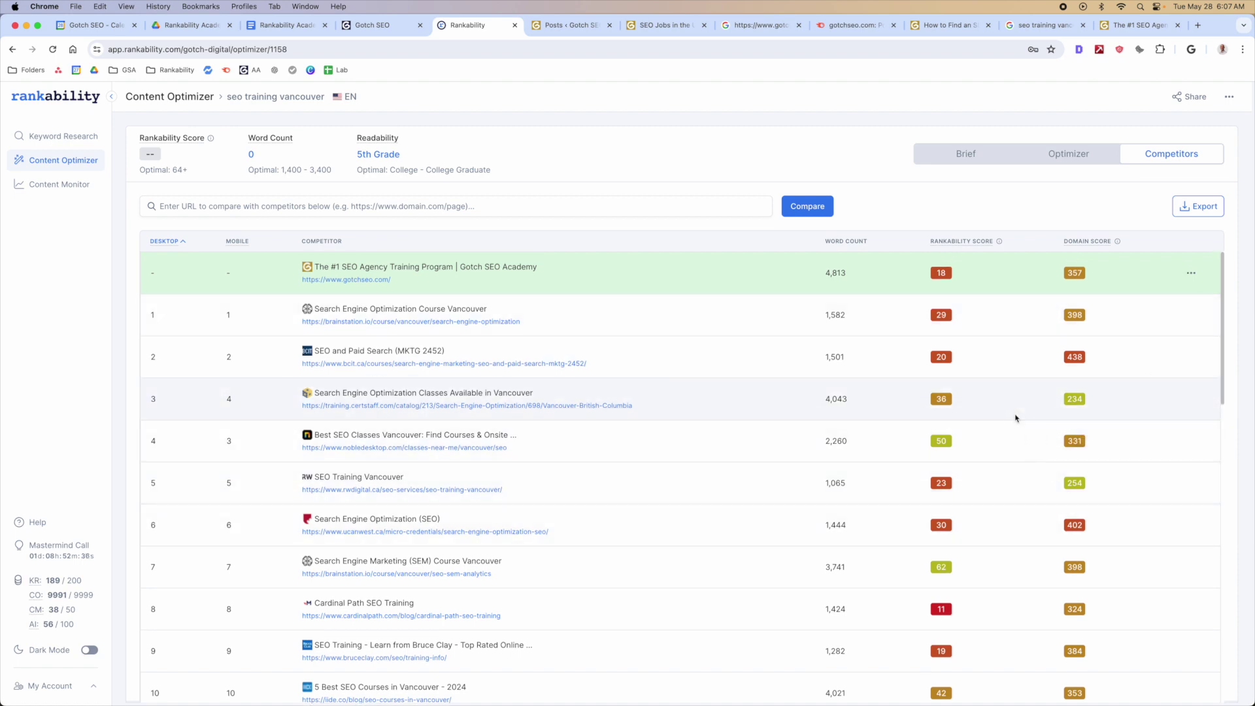
{"action": "scroll", "coordinate": [1020, 417], "scroll_direction": "down", "scroll_amount": 3}
{"action": "scroll", "coordinate": [1023, 424], "scroll_direction": "up", "scroll_amount": 3}
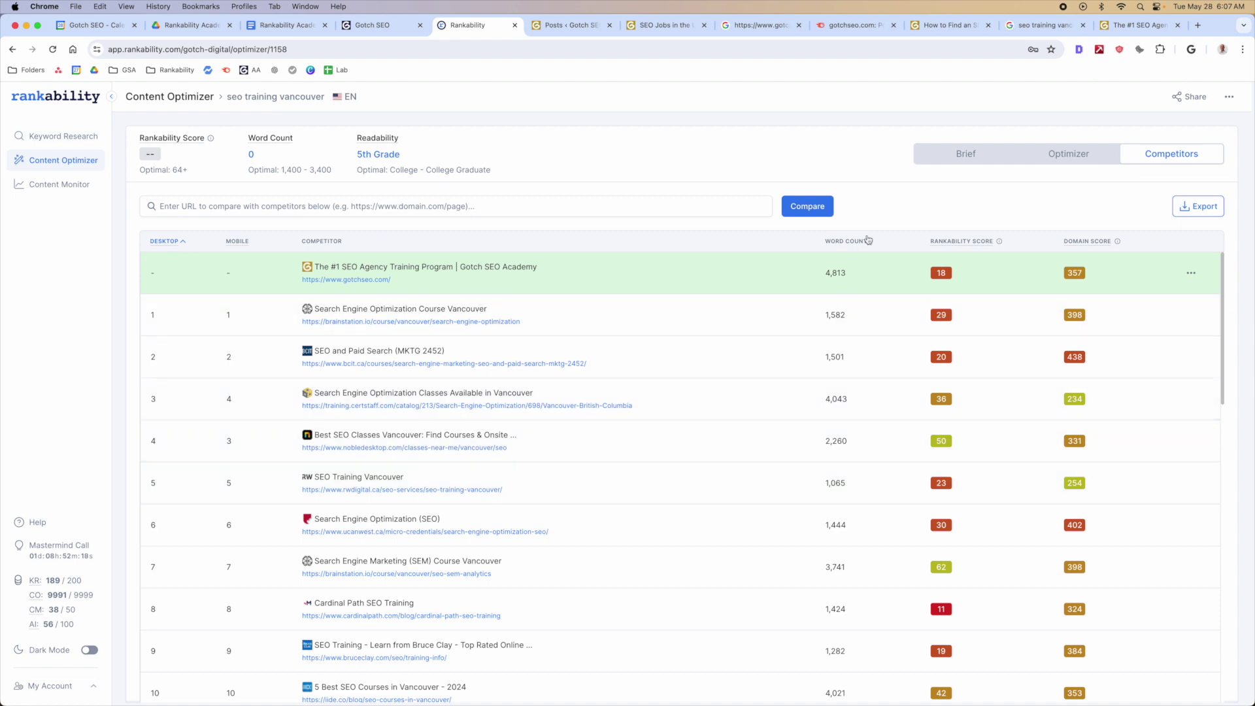
{"action": "left_click", "coordinate": [966, 154]}
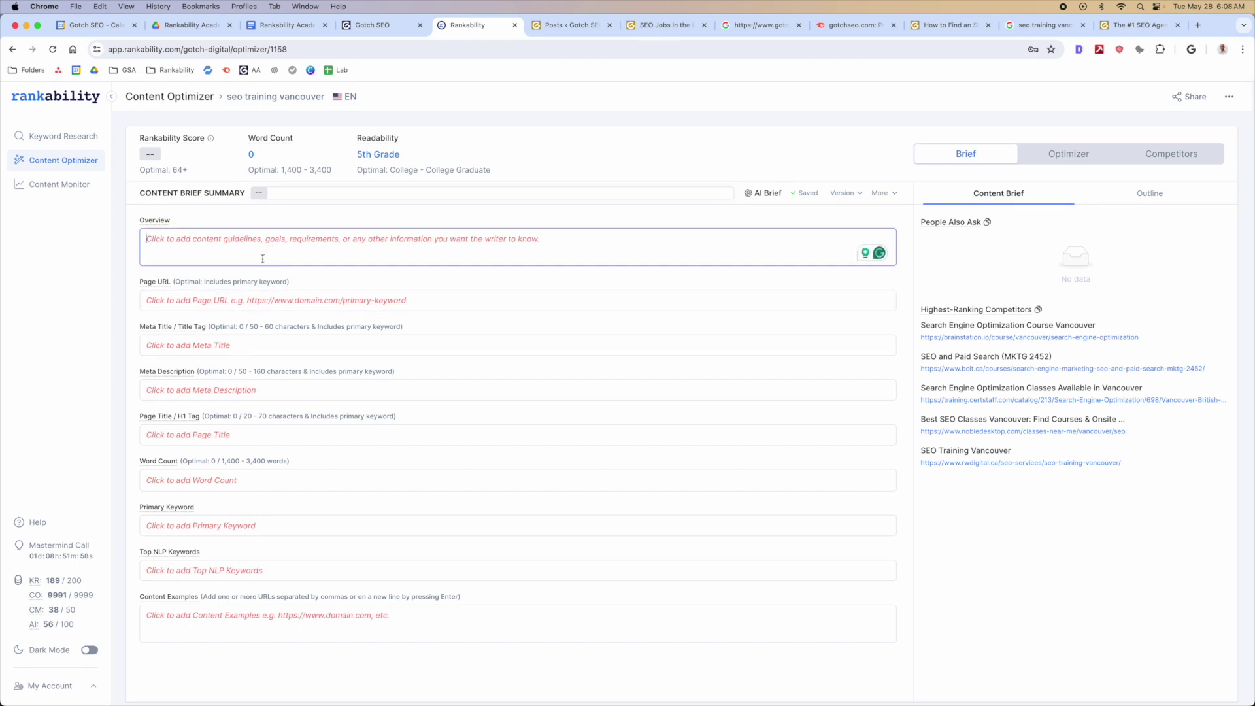
{"action": "left_click", "coordinate": [203, 300]}
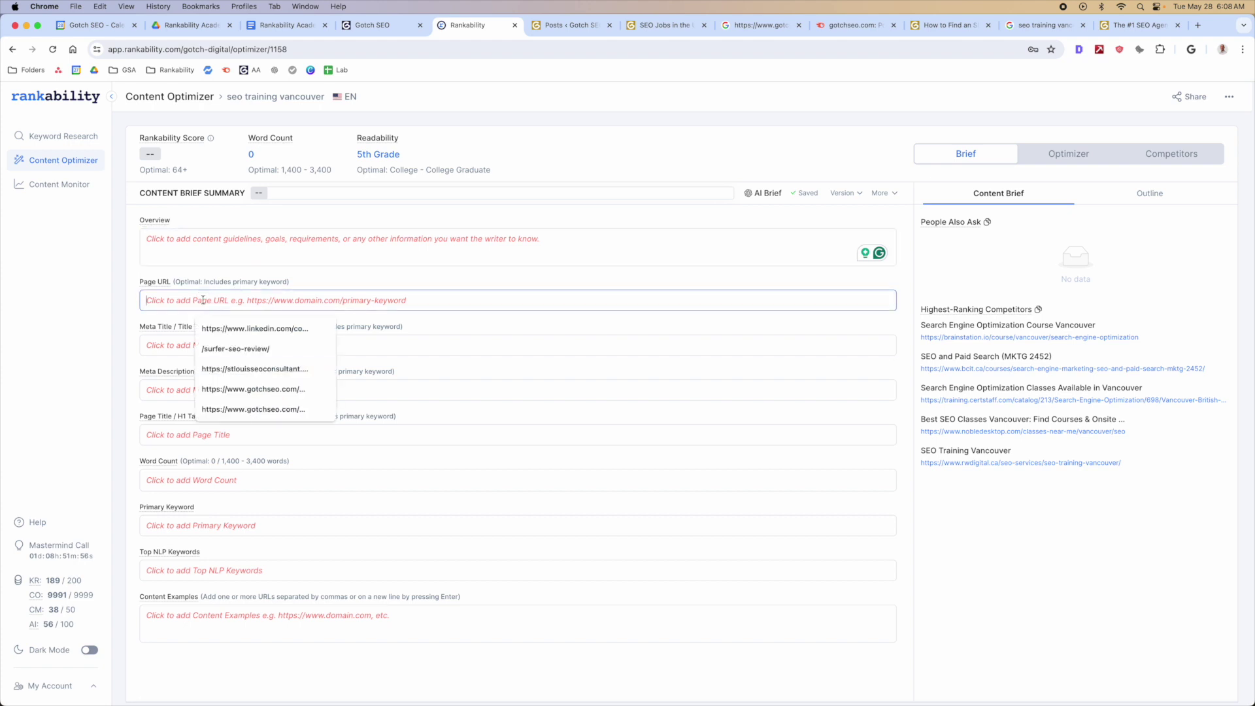
{"action": "left_click", "coordinate": [482, 275]}
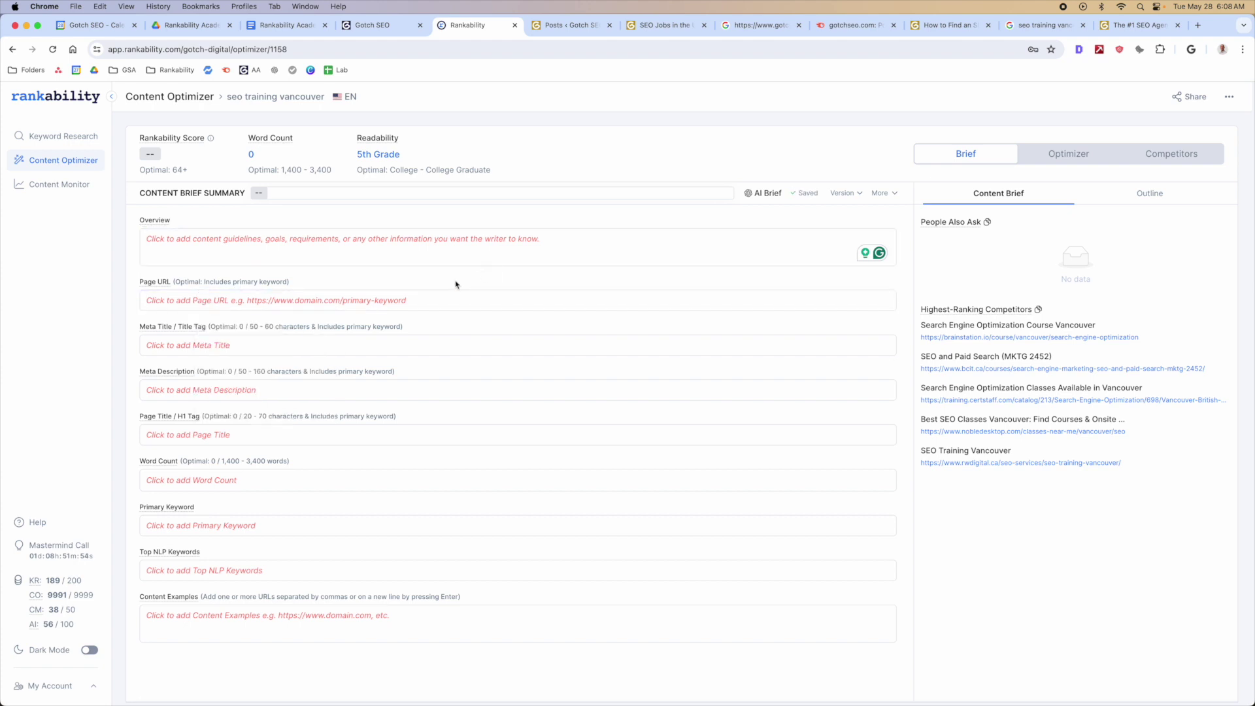
{"action": "left_click", "coordinate": [215, 345]}
{"action": "left_click", "coordinate": [242, 392]}
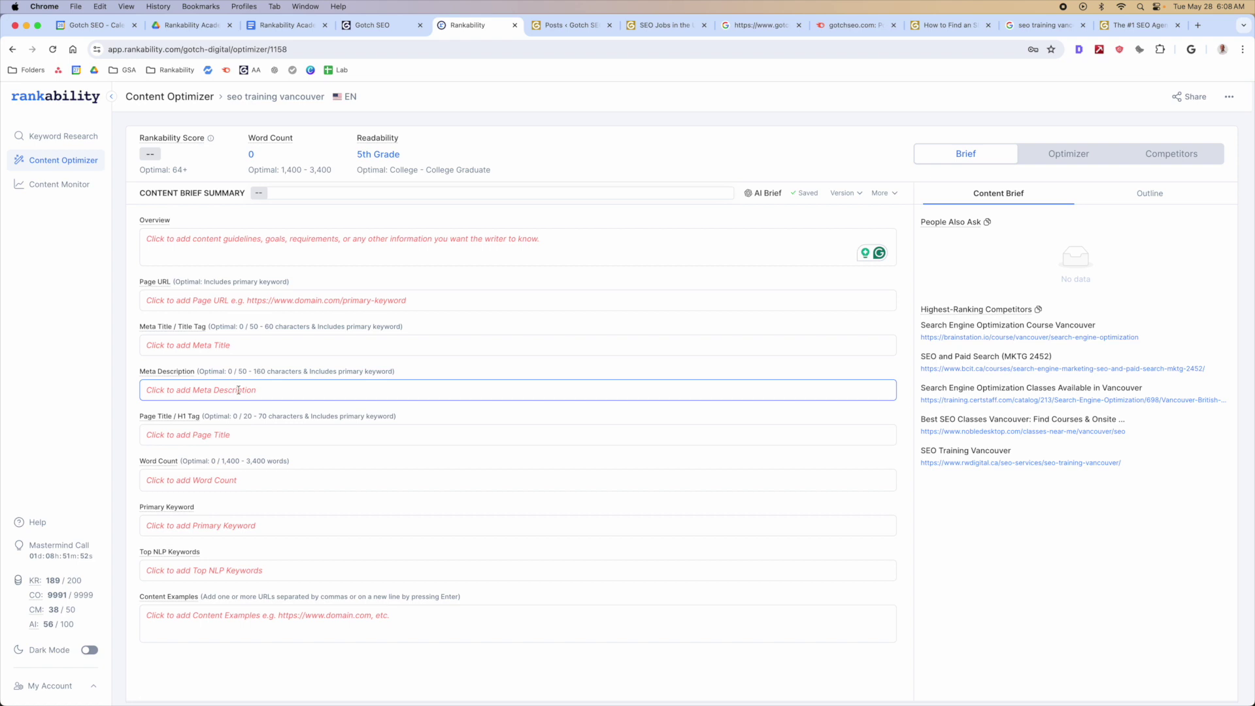
{"action": "left_click", "coordinate": [224, 435]}
{"action": "left_click", "coordinate": [215, 477]}
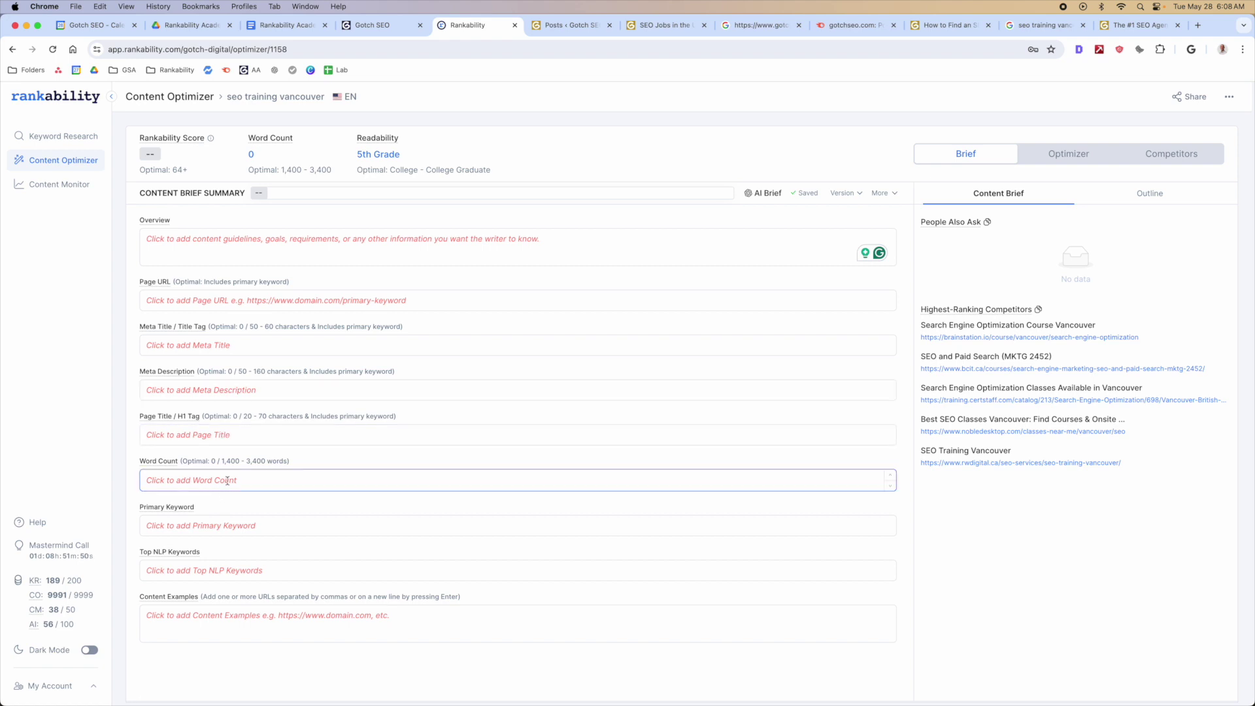
{"action": "left_click", "coordinate": [203, 521]}
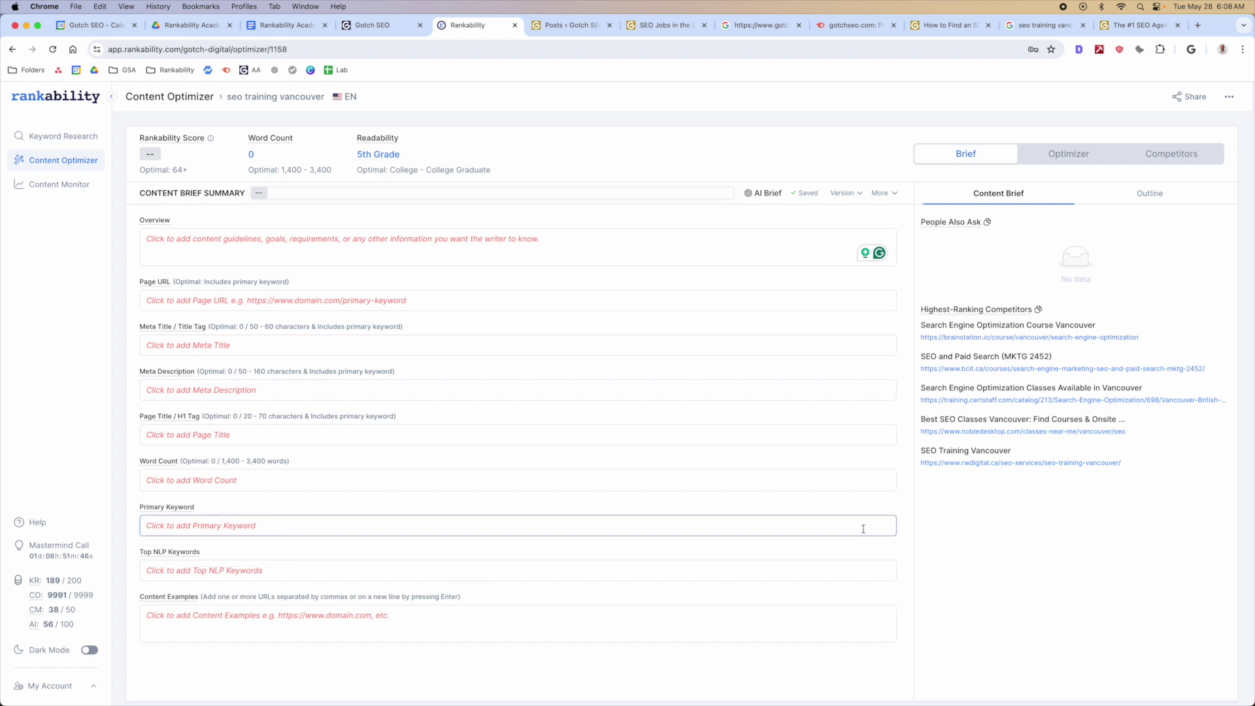
{"action": "left_click", "coordinate": [825, 487]}
{"action": "left_click", "coordinate": [721, 286]}
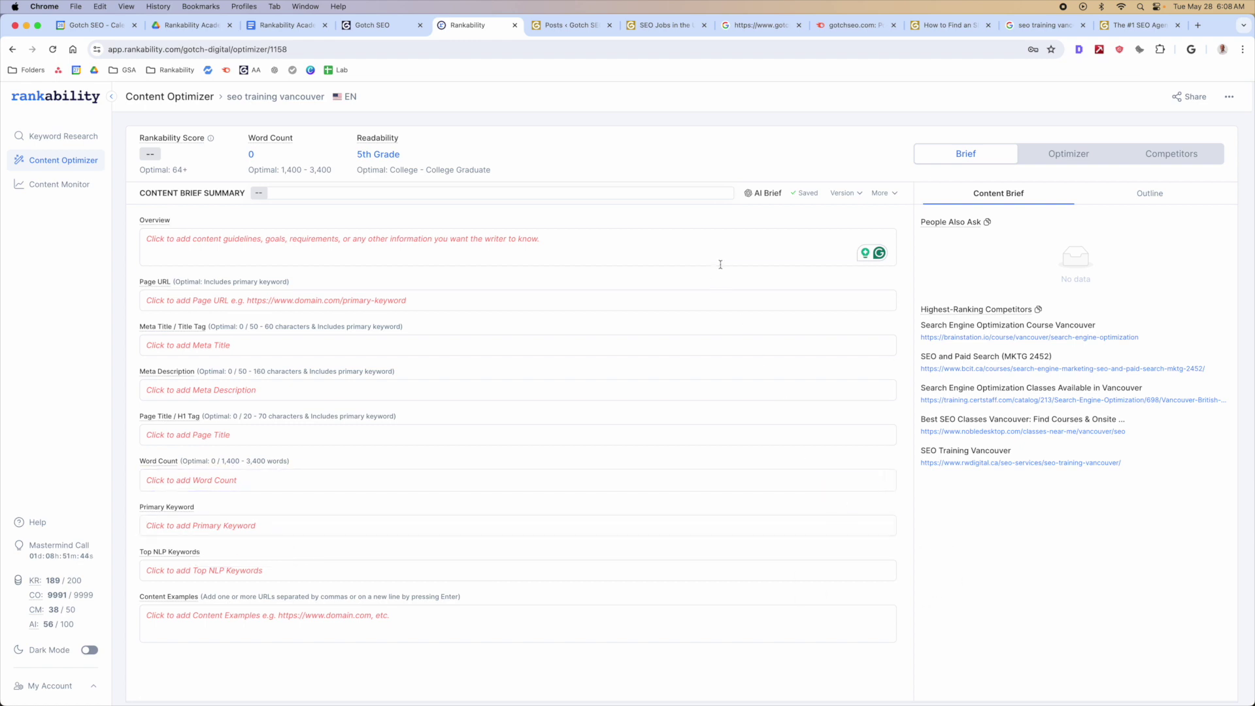
{"action": "left_click", "coordinate": [762, 194]}
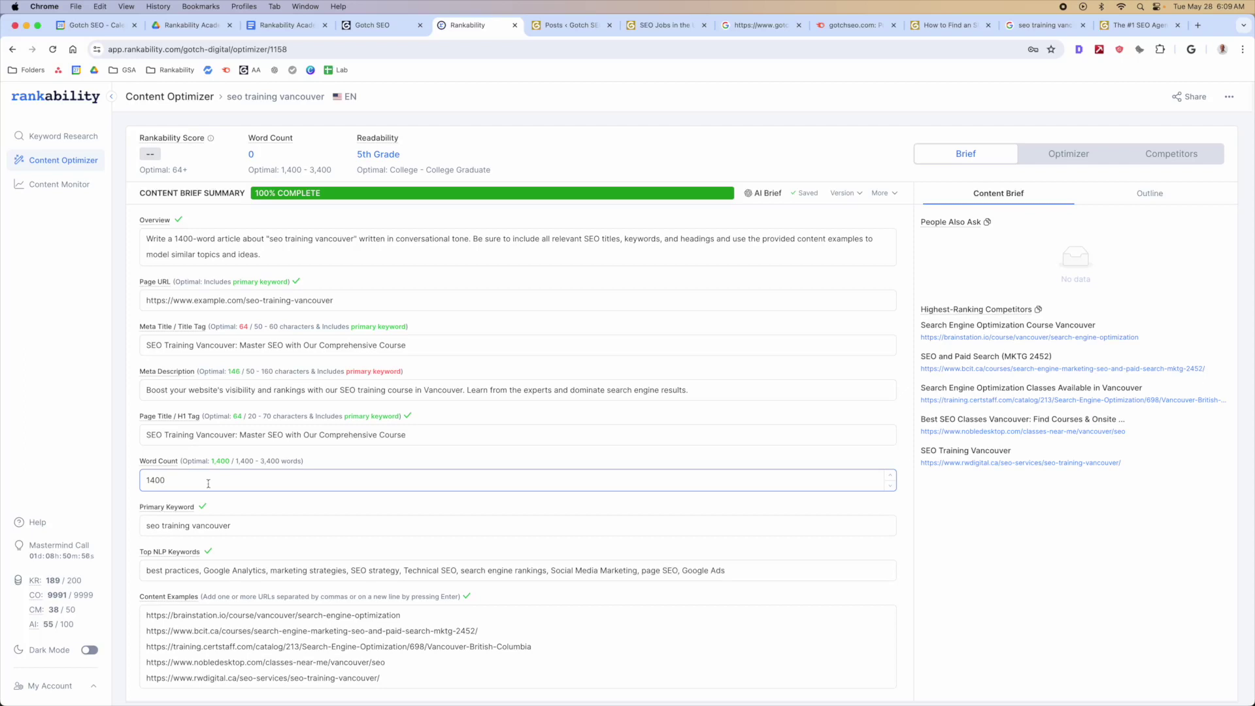
Put focus in the Overview text the AI generated for the brief.
{"action": "left_click", "coordinate": [353, 260]}
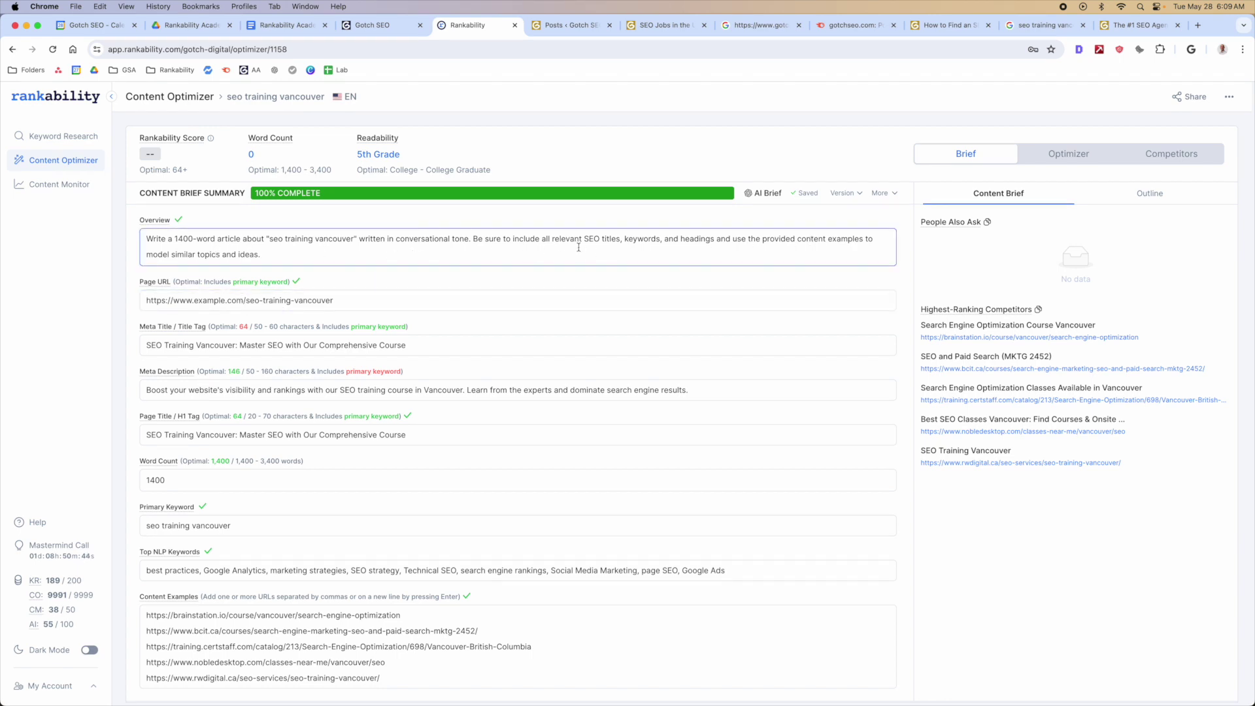
Swap the Page URL's example.com domain for gotchseo.com and select the meta title's words after the colon.
{"action": "left_click", "coordinate": [228, 302]}
{"action": "left_click_drag", "start_coordinate": [245, 301], "coordinate": [131, 300]}
{"action": "type", "text": "https://www.gotchseo.com"}
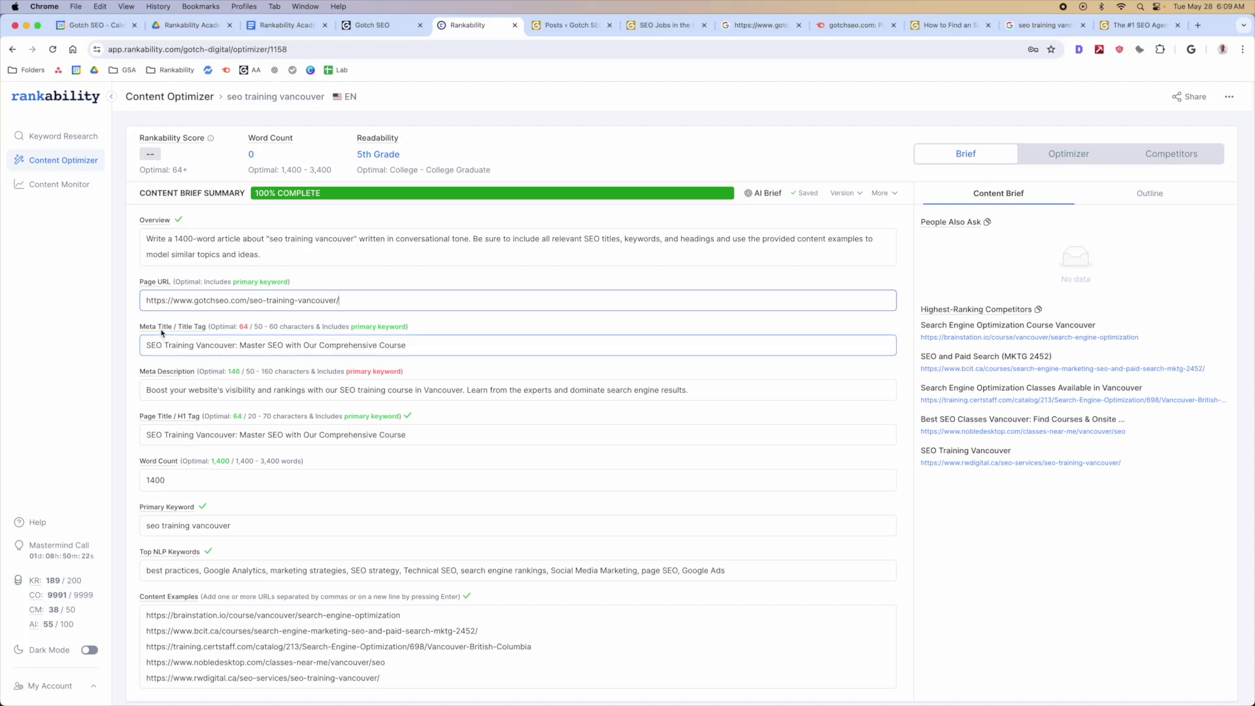
{"action": "left_click", "coordinate": [171, 346]}
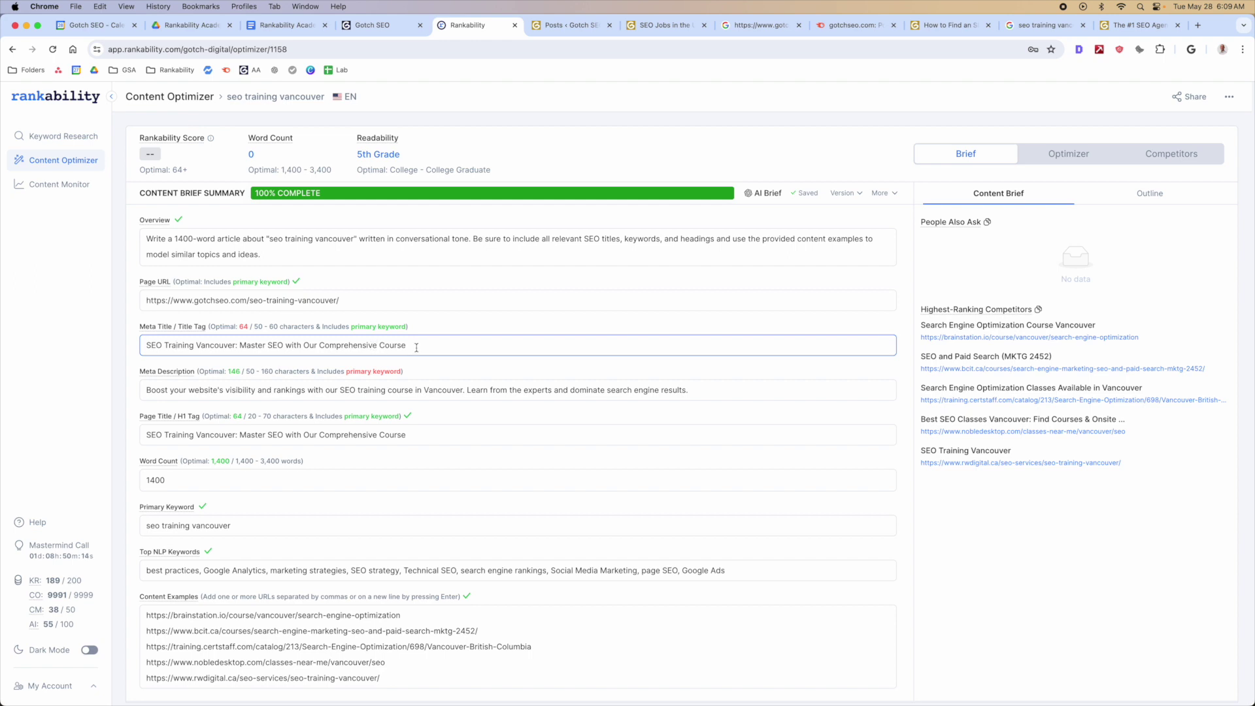
{"action": "left_click_drag", "start_coordinate": [416, 347], "coordinate": [241, 345]}
Retype the meta title as 'Top SEO Training Courses in Vancouver (For 2024)', 48 characters.
{"action": "key", "text": "BackSpace"}
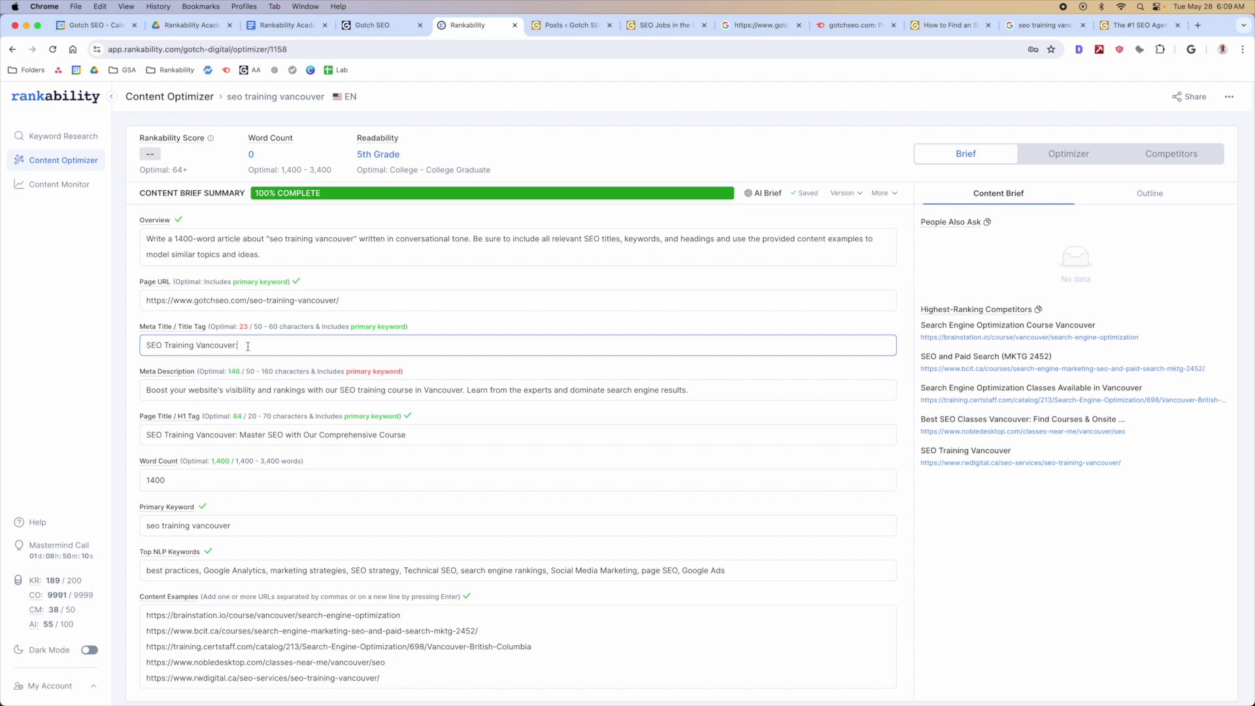
{"action": "left_click", "coordinate": [145, 345]}
{"action": "type", "text": "Top SEO Training Courses in"}
{"action": "key", "text": "BackSpace"}
{"action": "type", "text": "(For"}
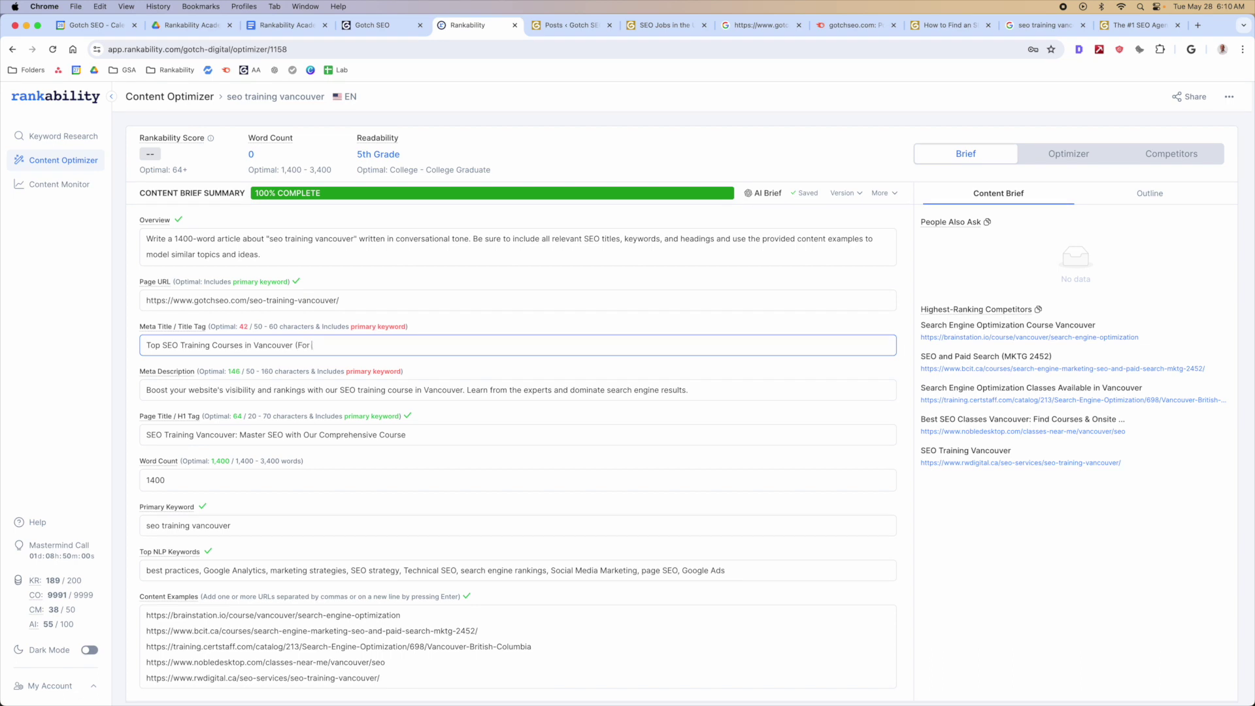
{"action": "type", "text": " 2024)"}
{"action": "left_click", "coordinate": [196, 395]}
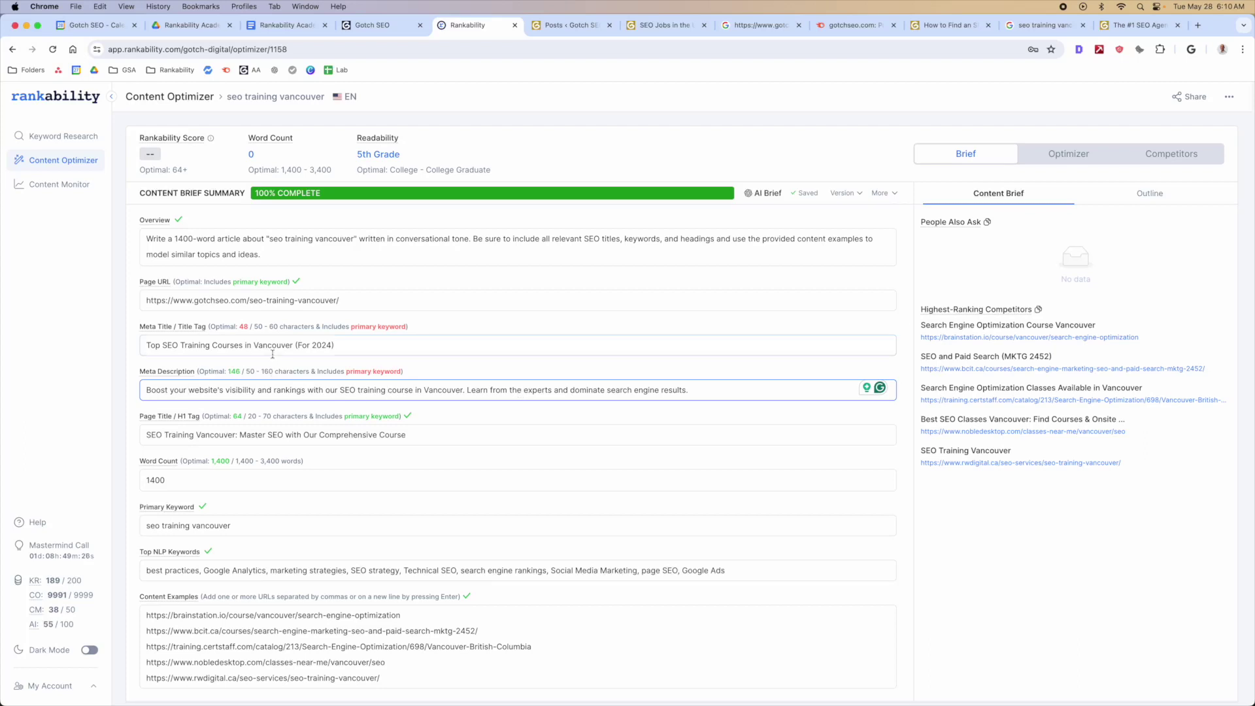
Copy the meta title into the Page Title / H1, replacing its old wording.
{"action": "left_click", "coordinate": [242, 391]}
{"action": "left_click", "coordinate": [198, 435]}
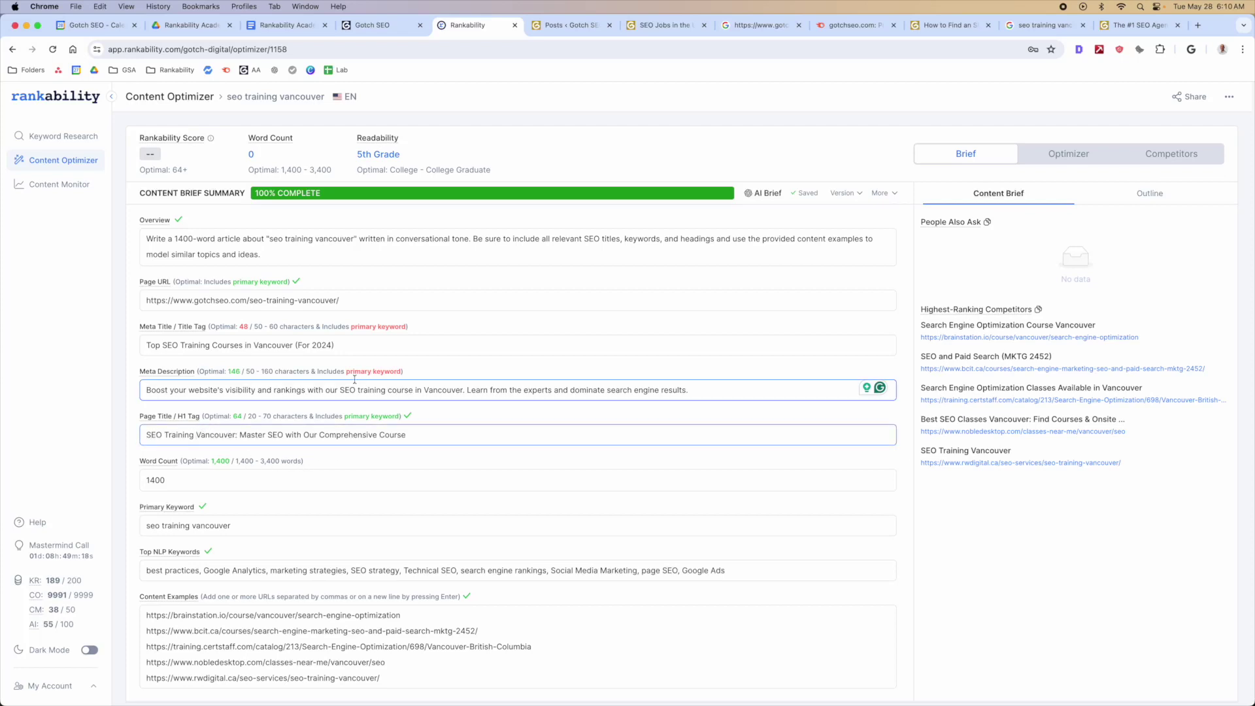
{"action": "triple_click", "coordinate": [356, 346]}
{"action": "key", "text": "super+c"}
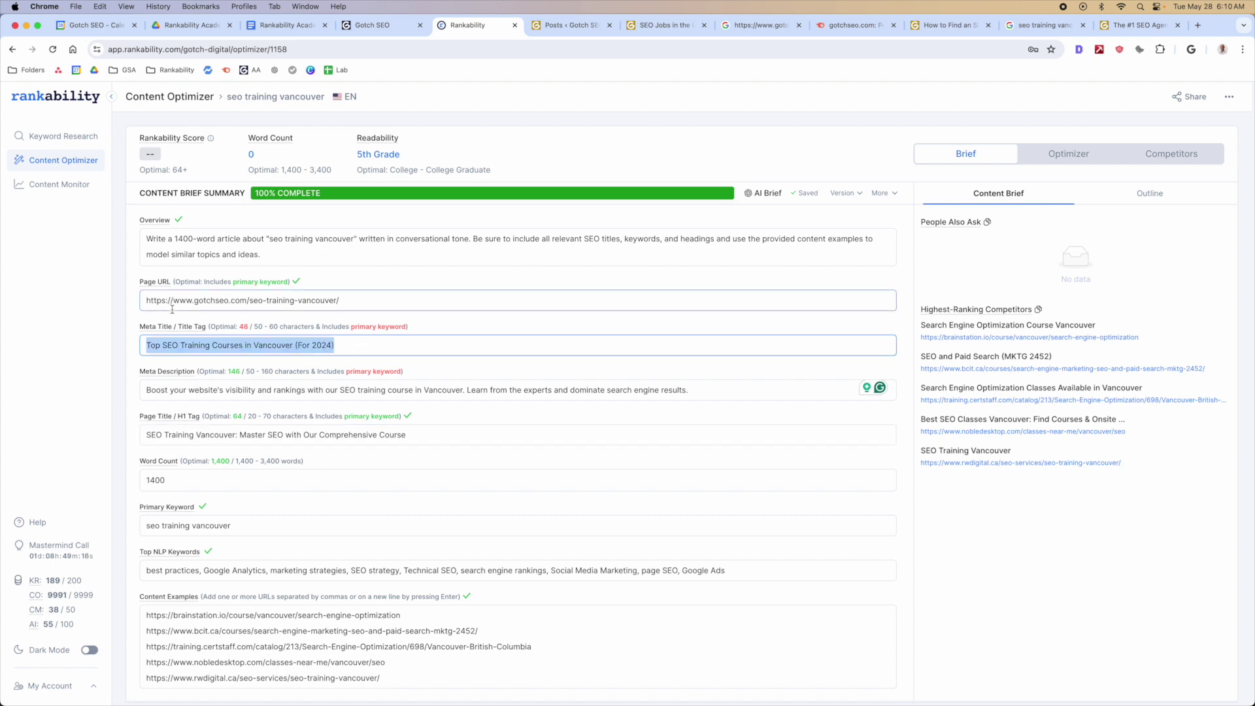
{"action": "left_click", "coordinate": [315, 436]}
{"action": "key", "text": "super+a"}
{"action": "key", "text": "super+v"}
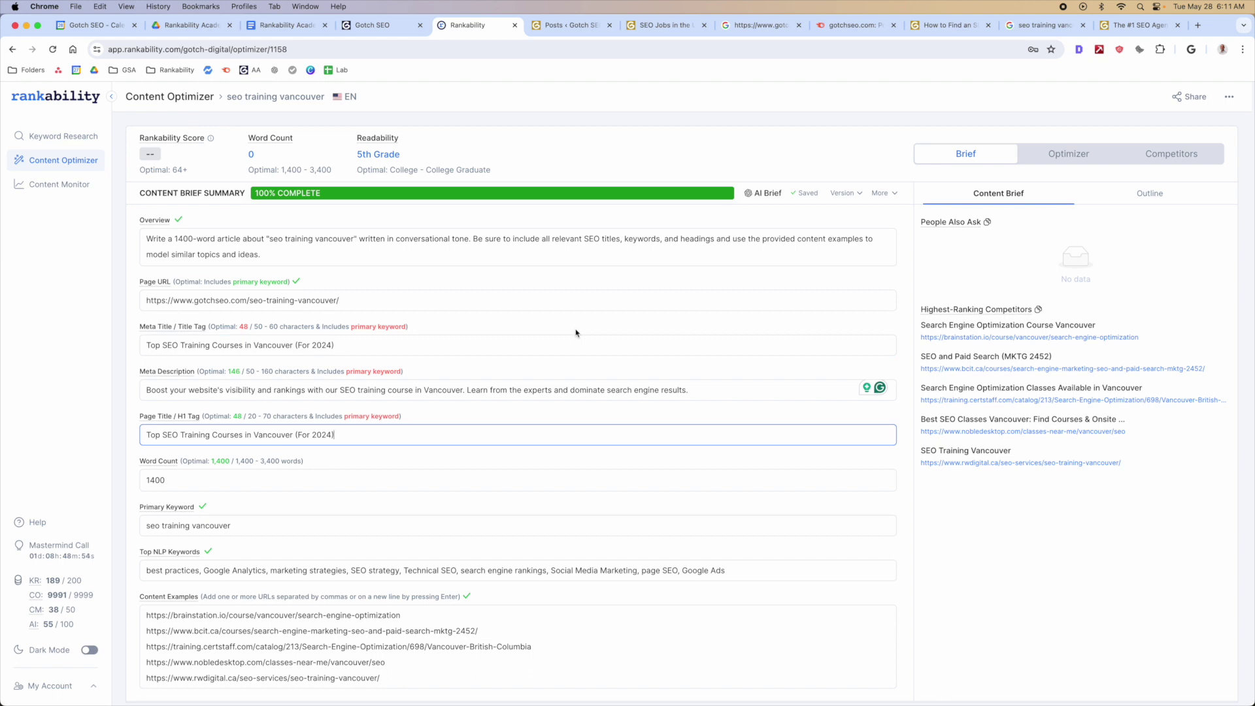
{"action": "left_click", "coordinate": [856, 118]}
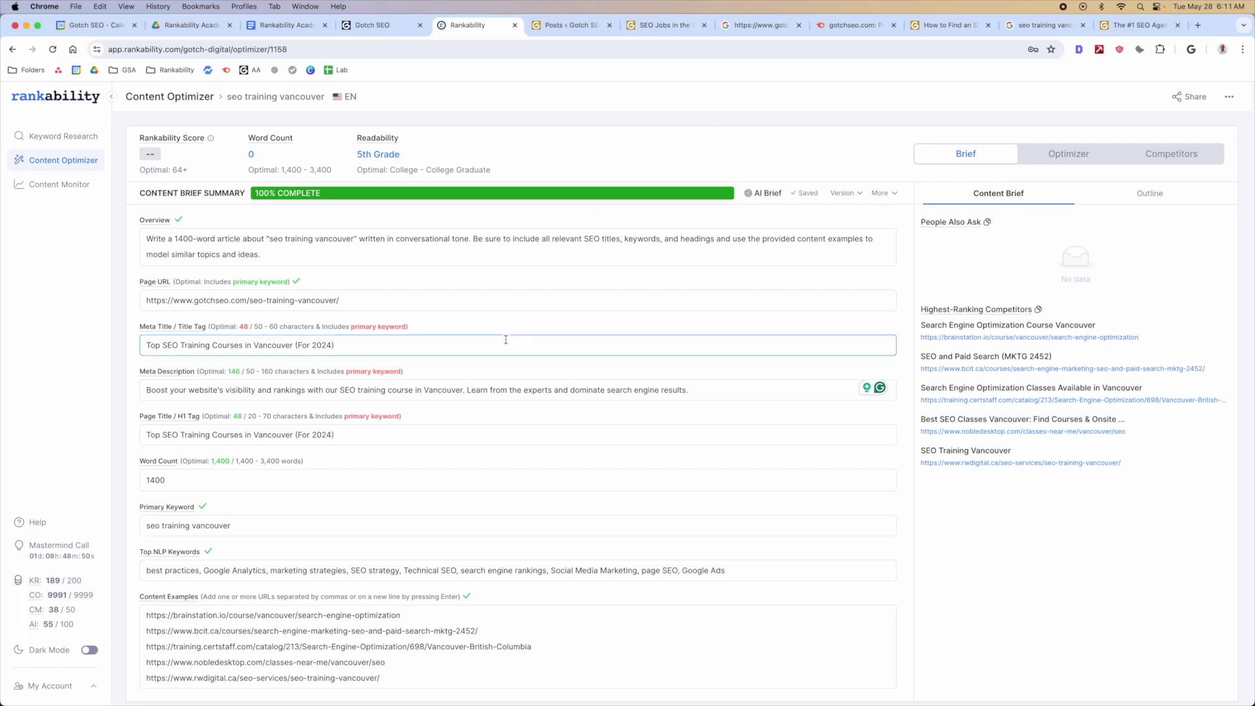
Open the brief's share link and browse its SEO, Similar Content, Content Outline and Optimizer sections.
{"action": "left_click", "coordinate": [1177, 98]}
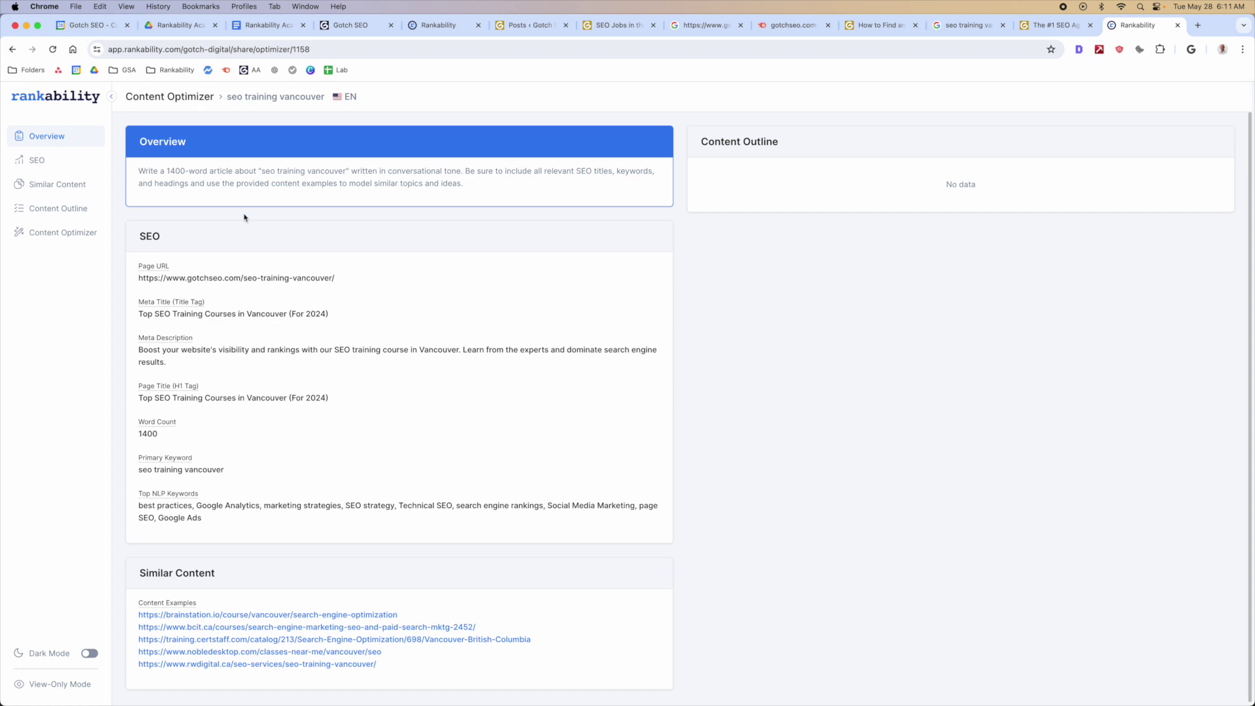
{"action": "left_click", "coordinate": [59, 160]}
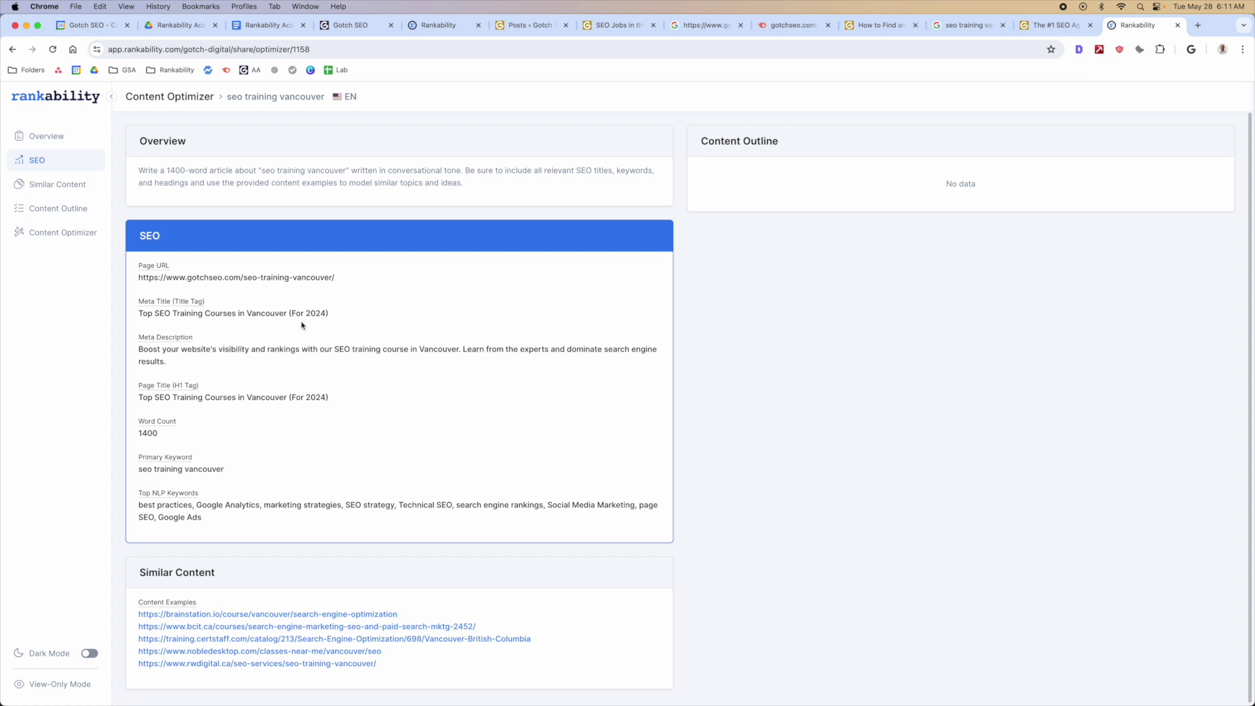
{"action": "left_click", "coordinate": [62, 186]}
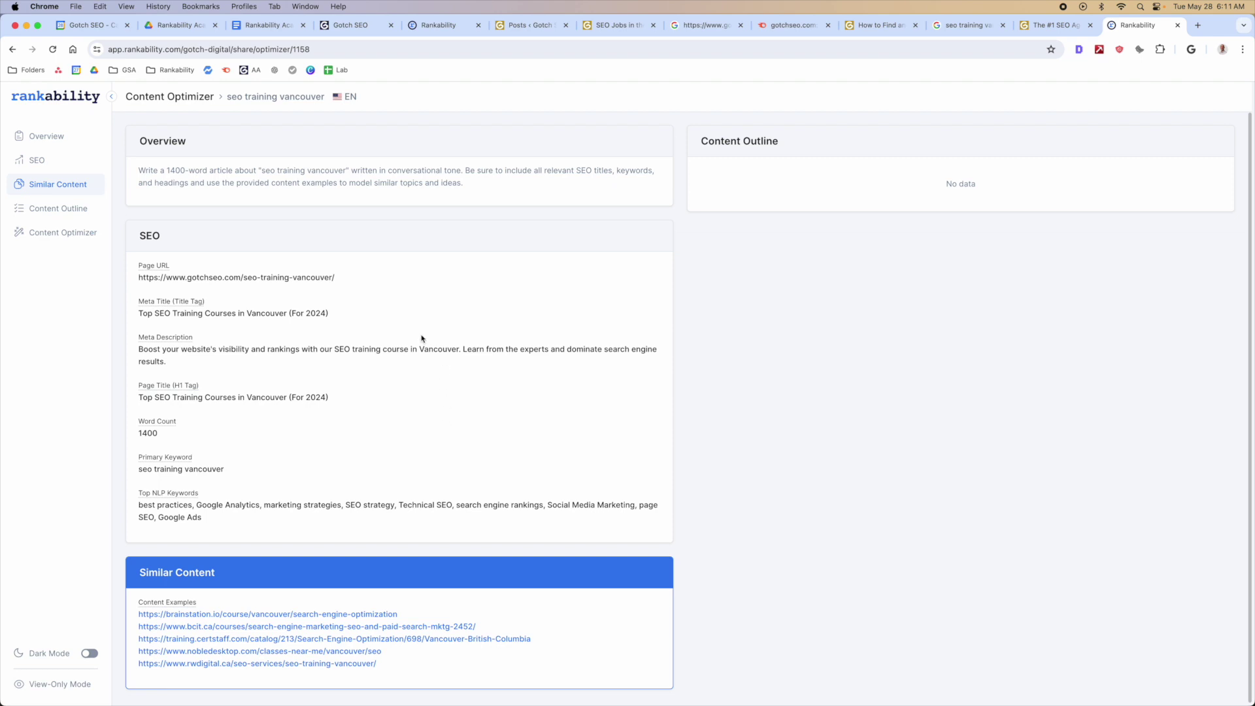
{"action": "left_click", "coordinate": [74, 213]}
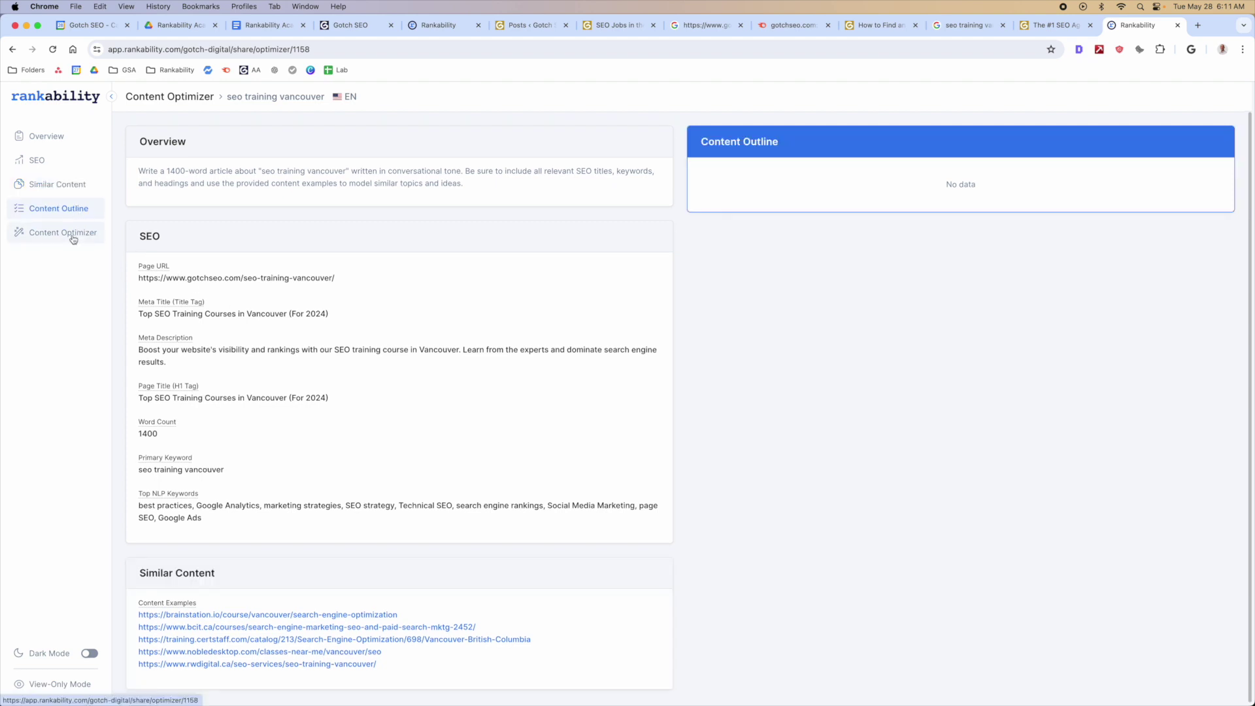
{"action": "left_click", "coordinate": [74, 236]}
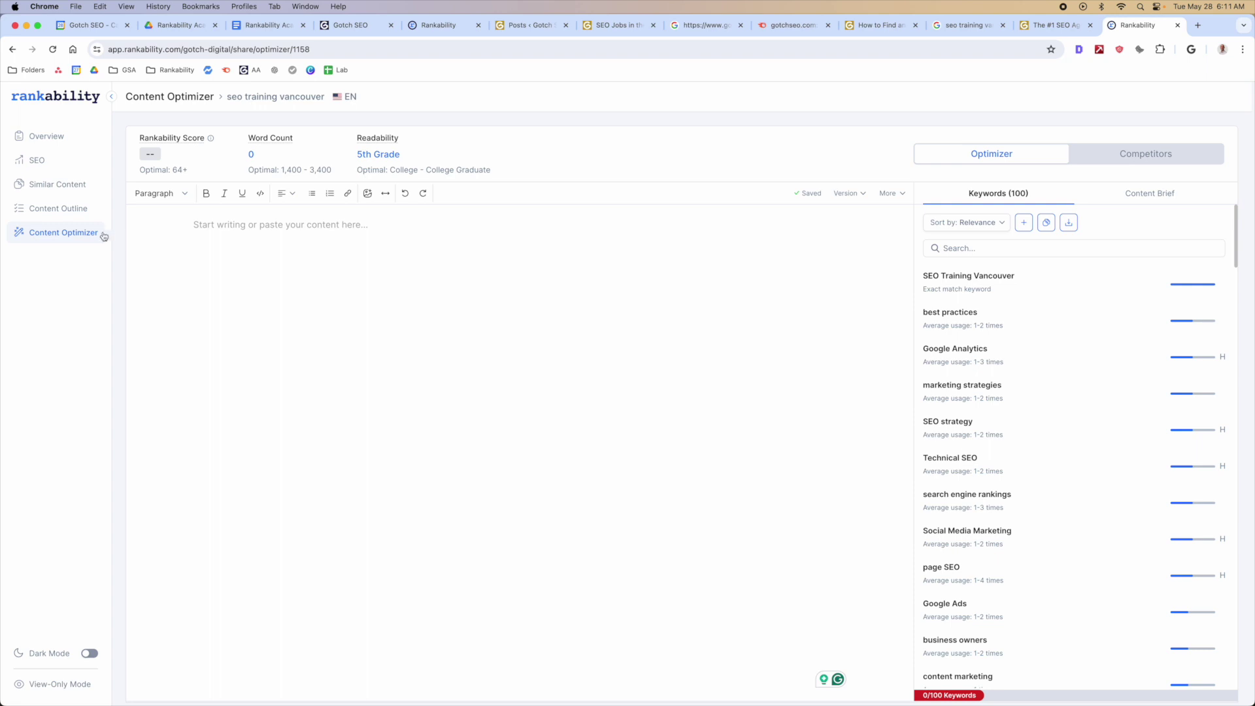
{"action": "left_click", "coordinate": [77, 210]}
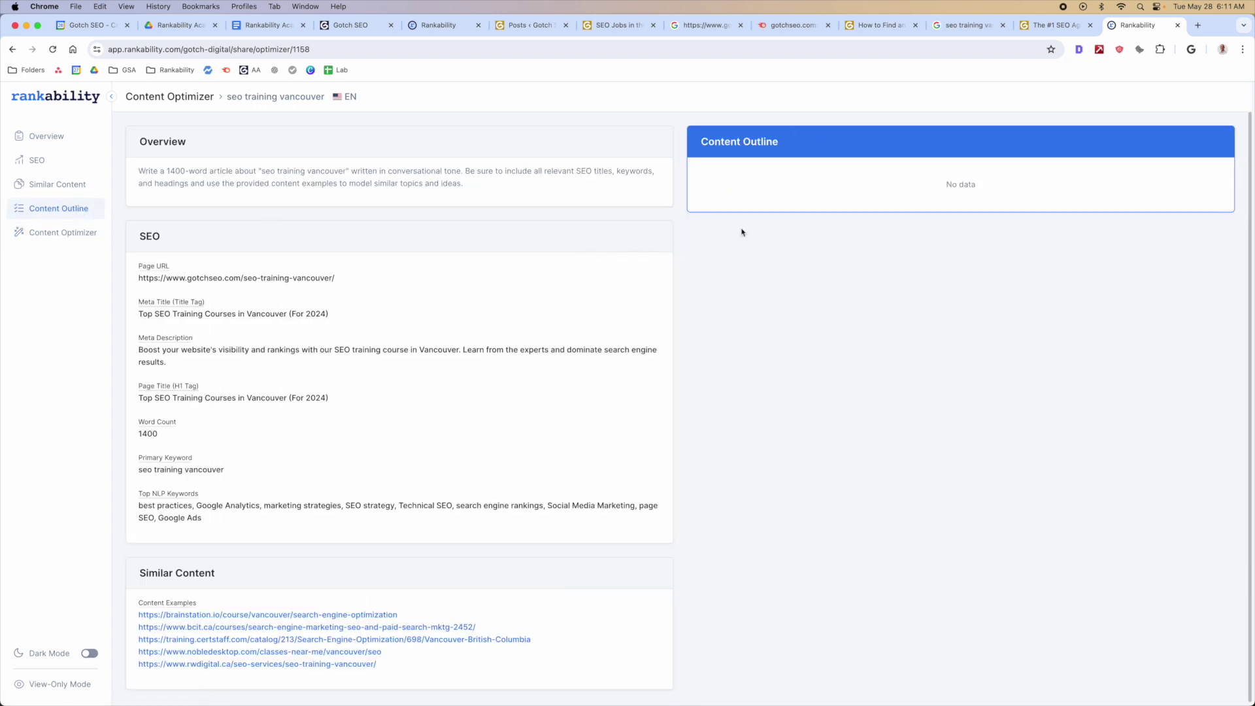